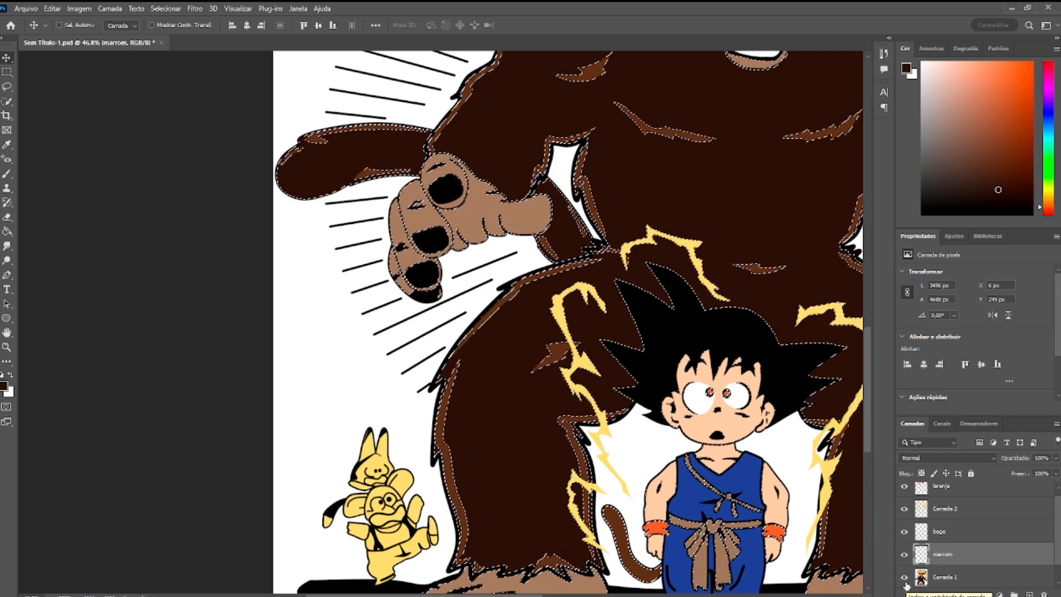
Step: Select the ape's dark brown fur on Camada 1 with Color Range at fuzziness 15, modify the selection and fill it on the marrom layer
left_click(165, 8)
left_click(187, 114)
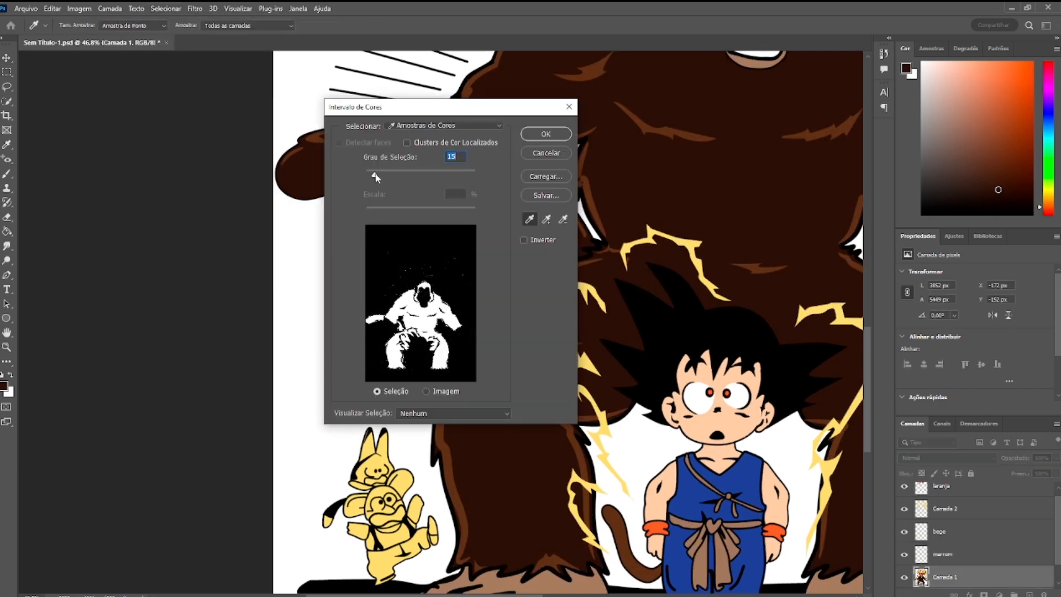
key("Return")
left_click(166, 8)
left_click(188, 163)
left_click(310, 187)
key("Return")
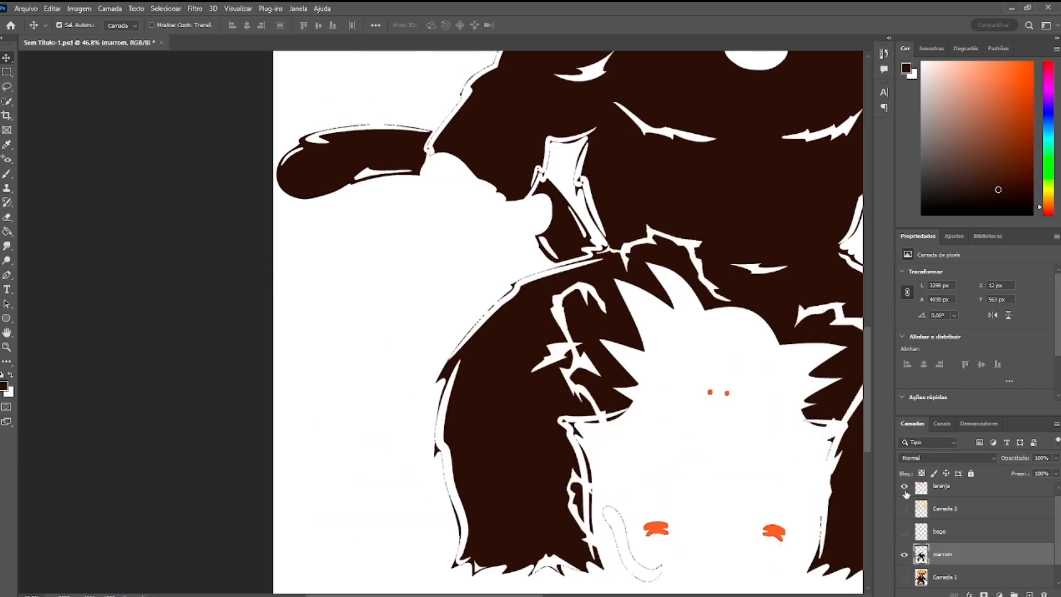
Step: Hide the remaining colour layers so only marrom is shown, fit the artwork in view and take up the Eraser
left_click_drag(903, 508, 904, 486)
key("ctrl+0")
key("e")
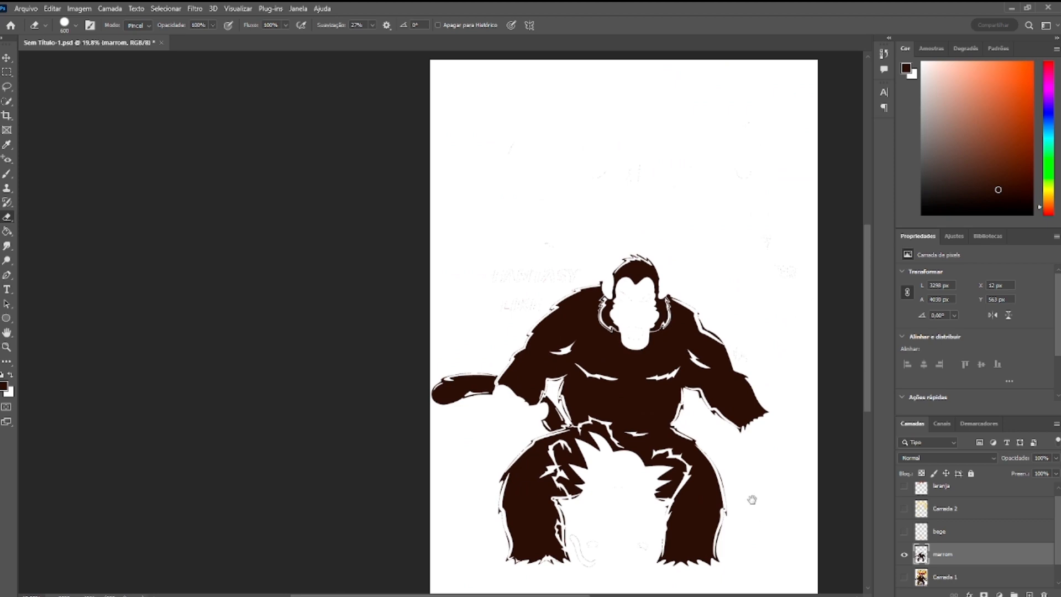
Step: Erase the stray specks around the ape on the marrom layer and reduce the eraser size to 375
left_click_drag(752, 499, 806, 290)
left_click_drag(685, 330, 658, 326)
left_click_drag(491, 284, 486, 430)
left_click_drag(586, 201, 677, 120)
scroll(796, 177, "up", 10)
left_click_drag(705, 293, 774, 552)
left_click(724, 281)
left_click_drag(651, 497, 690, 210)
mouse_move(501, 480)
left_mouse_down()
mouse_move(554, 199)
mouse_move(510, 282)
left_mouse_up()
key("bracketleft")
key("bracketleft")
key("bracketleft")
key("bracketleft")
key("bracketleft")
key("bracketleft")
key("bracketleft")
key("bracketleft")
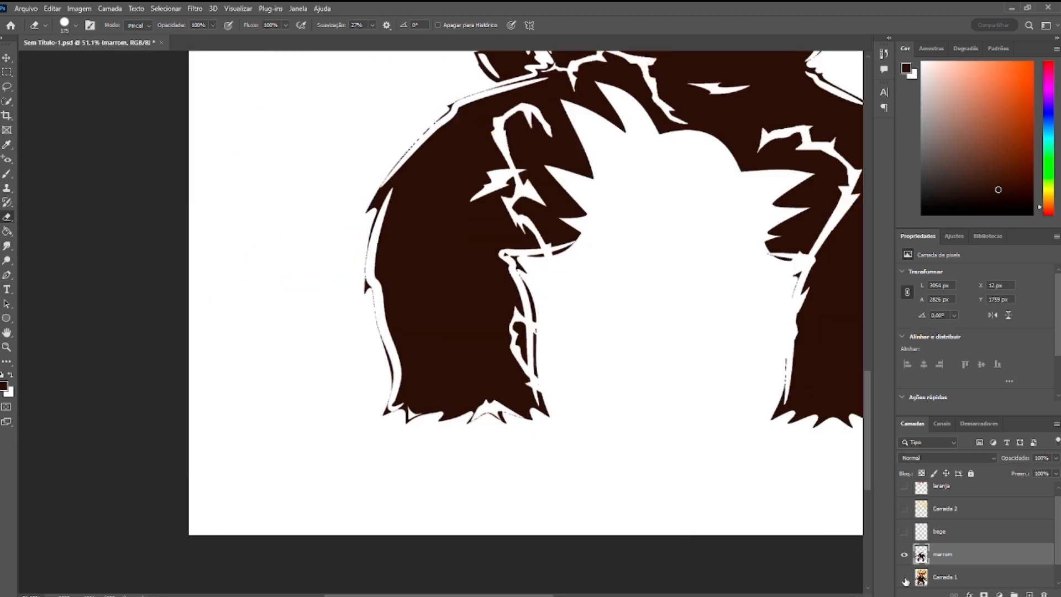
Step: Show Camada 1 again and name the new layer above marrom as marrom fraco
left_click(904, 577)
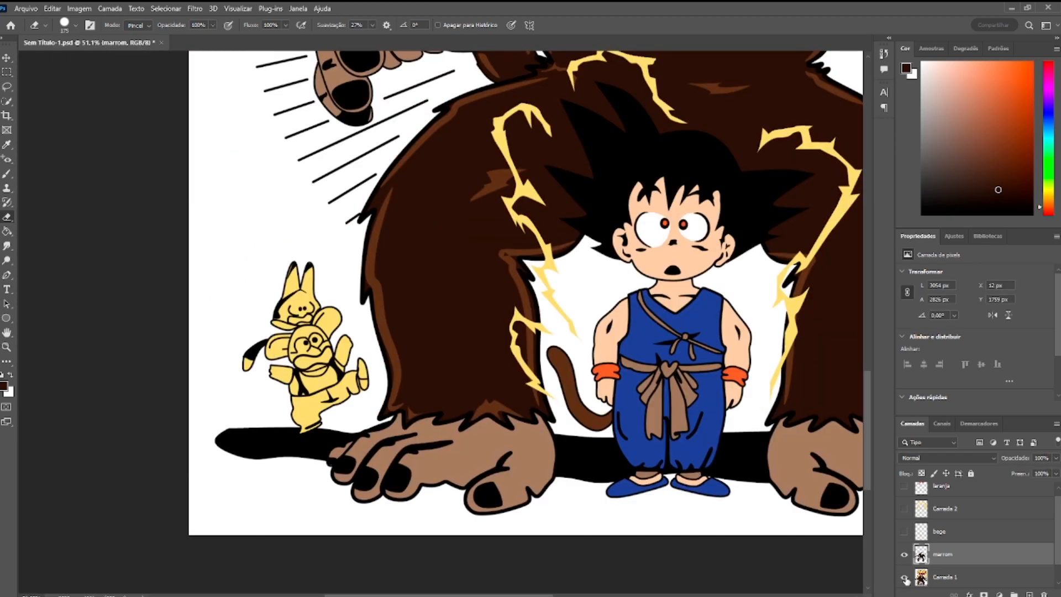
scroll(650, 402, "down", 3)
type("co")
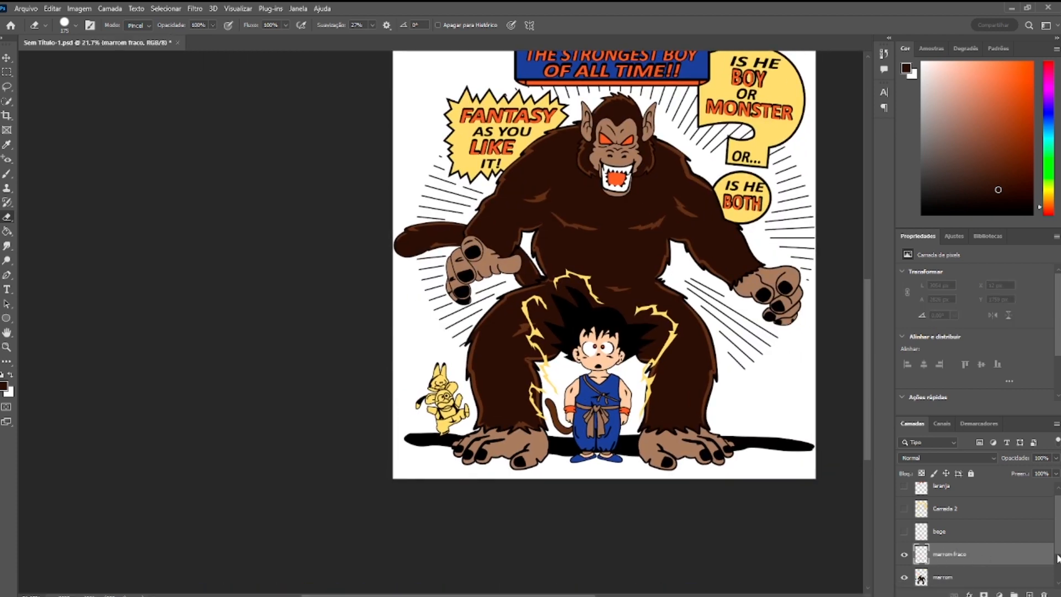
Step: Select the light brown of the ape's feet and hands with Color Range, expand the selection and place that colour on a new layer
left_click(166, 8)
left_click(182, 116)
left_click(539, 442)
left_click(544, 133)
left_click(167, 9)
mouse_move(177, 175)
left_click(296, 196)
key("ctrl+j")
Step: Move Camada 3 above marrom fraco, hide Camada 1 and erase stray light brown specks around the artwork
left_click_drag(945, 557, 946, 498)
left_click(904, 577)
scroll(625, 431, "up", 5)
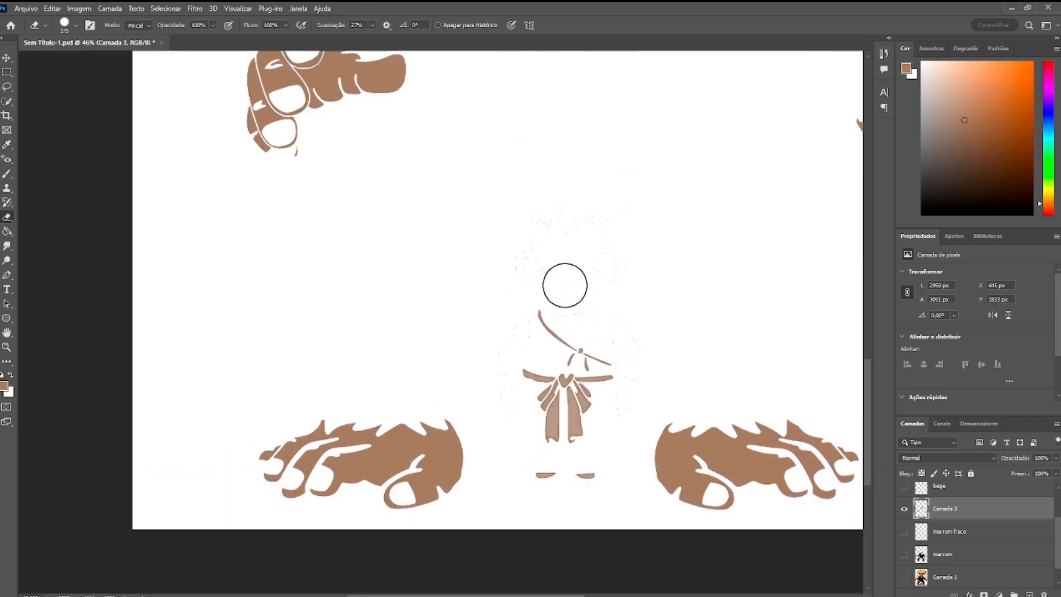
left_click_drag(581, 503, 509, 250)
left_click_drag(420, 110, 480, 395)
Step: Show Camada 1, work on the preto layer above marrom and start a Color Range selection for the black areas
left_click(904, 577)
scroll(552, 318, "down", 8)
left_click(958, 554)
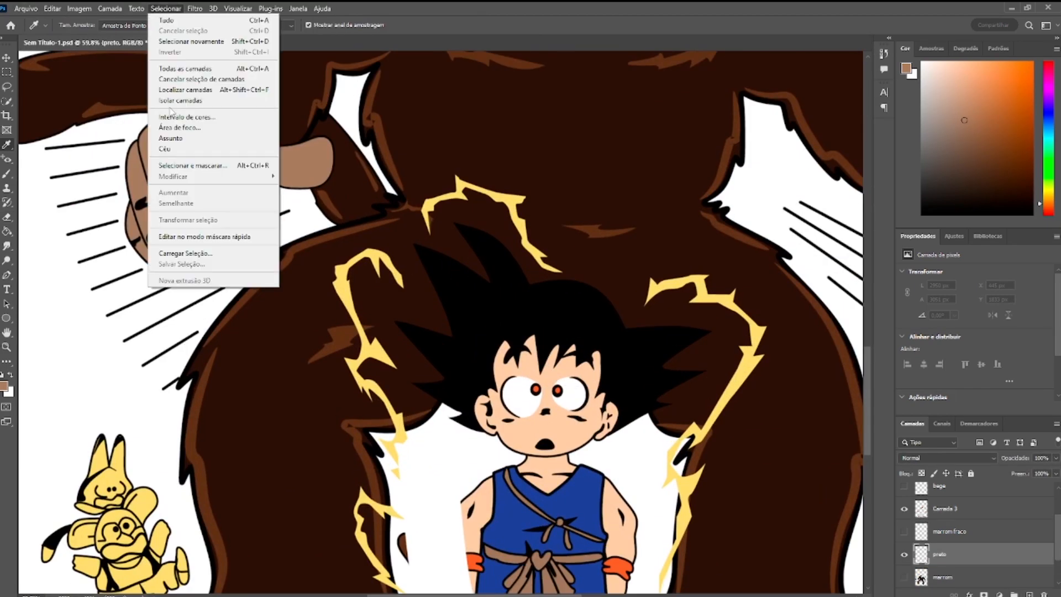
left_click(183, 116)
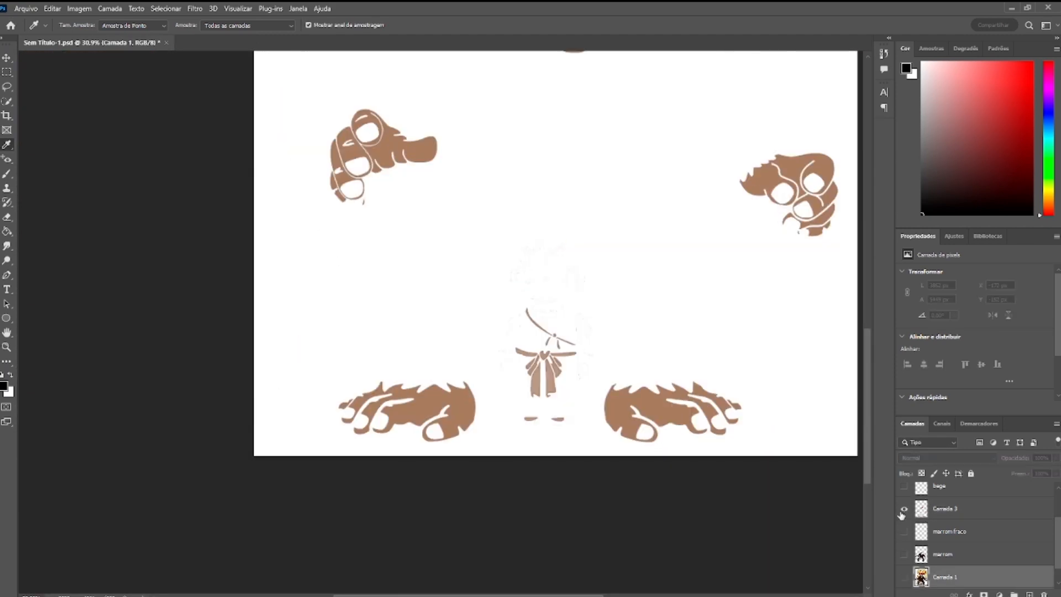
Step: Erase the remaining specks around Goku on Camada 3 and rename the layer as marrom fraco
key("e")
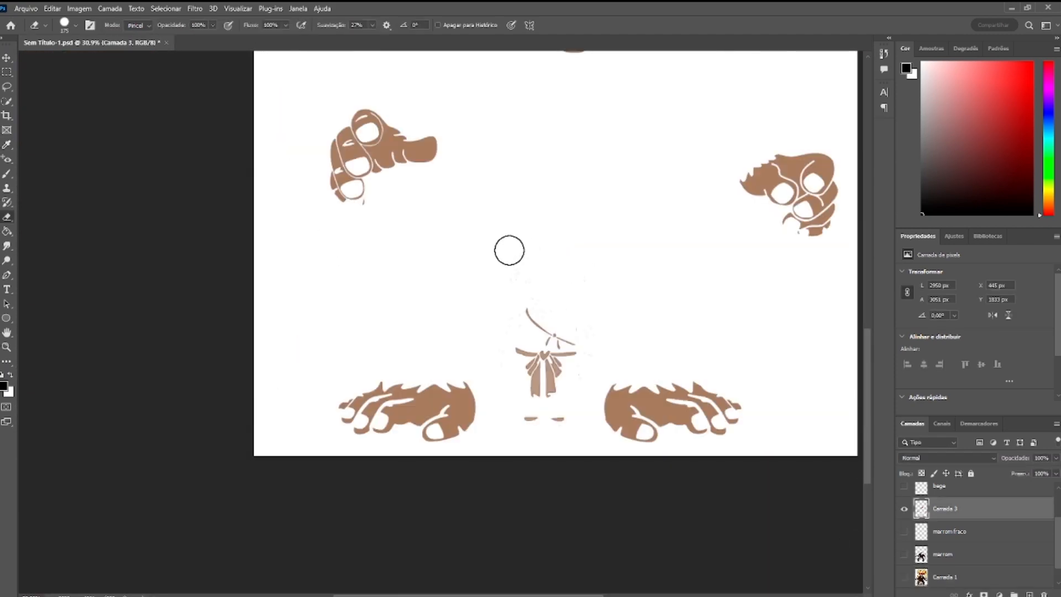
left_click_drag(512, 221, 486, 444)
scroll(614, 169, "down", 6)
left_click(960, 554)
type("raco")
left_click(965, 551)
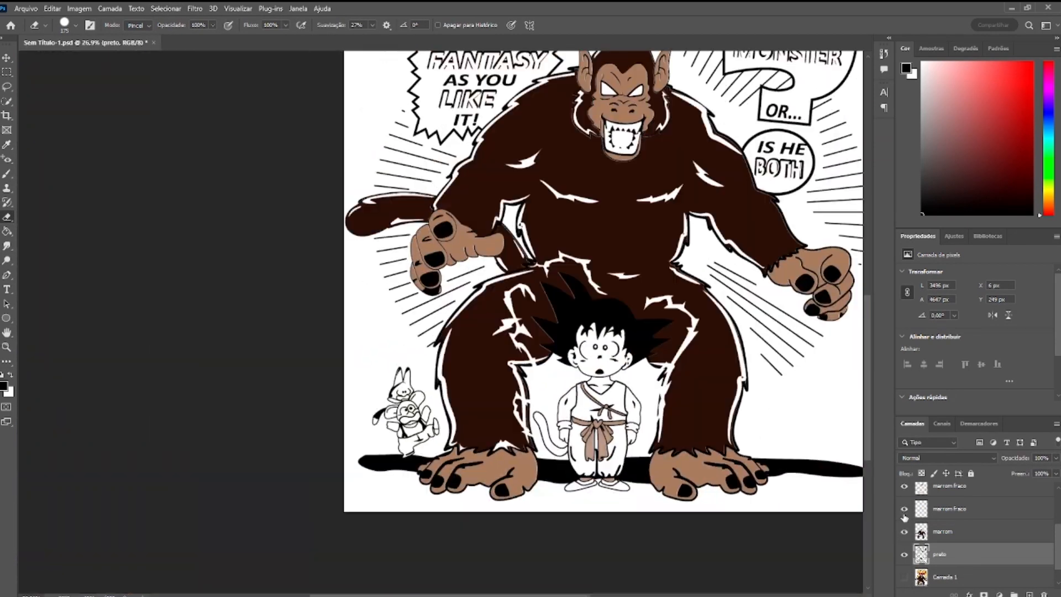
Step: Remove the empty duplicate marrom fraco layer and compare the marrom, preto and Camada 1 layers by switching their visibility
left_click(942, 509)
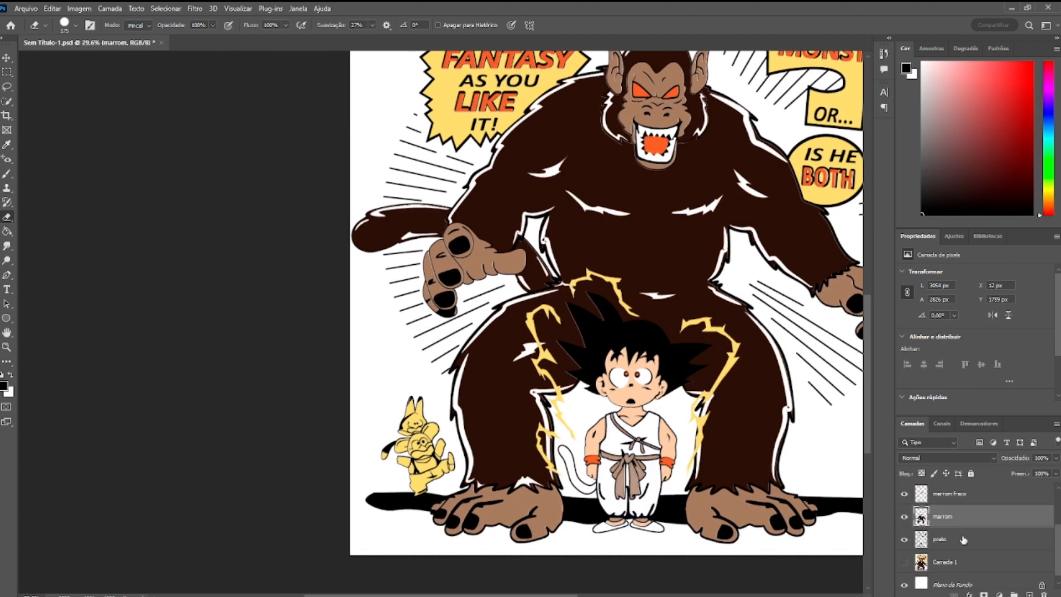
left_click(904, 516)
left_click(904, 539)
left_click(903, 562)
scroll(905, 553, "down", 3)
left_click(904, 509)
left_click(904, 532)
left_click(904, 552)
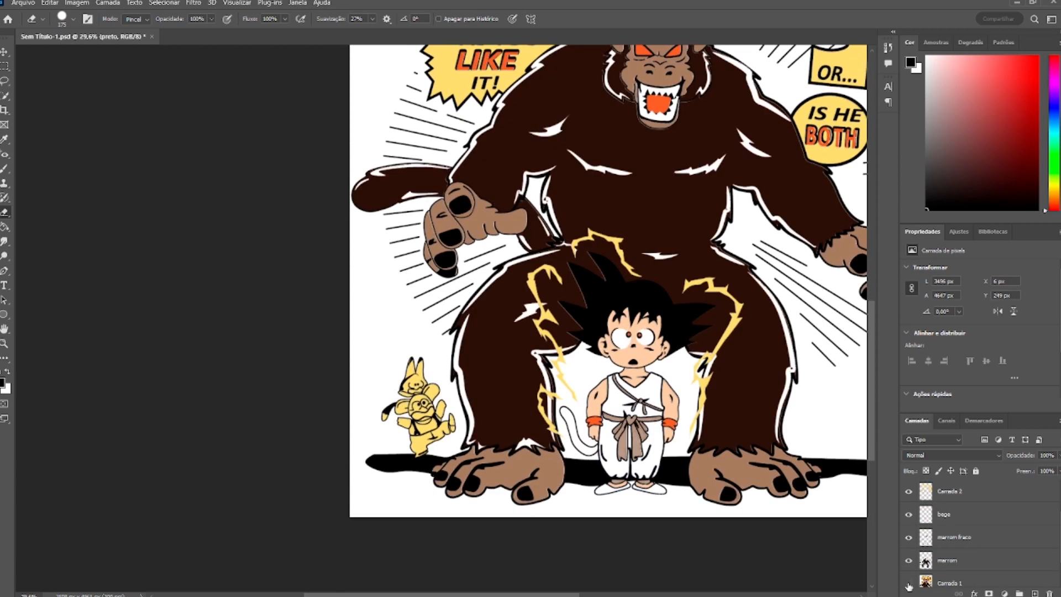
Step: Show Camada 1, add a layer named marrom forte just above it and compare it with marrom and marrom fraco
left_click(908, 584)
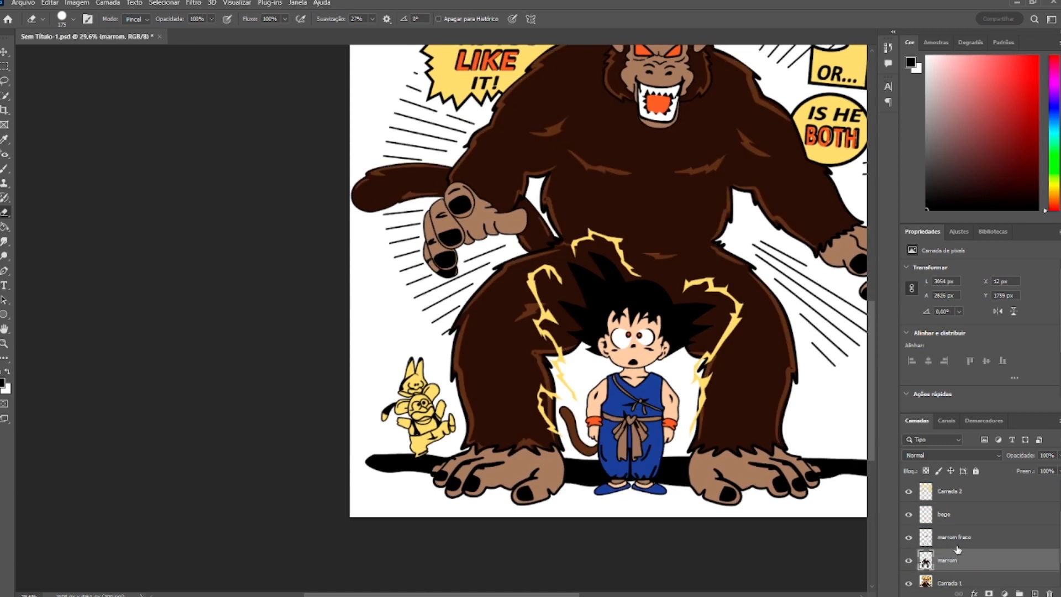
scroll(972, 558, "down", 1)
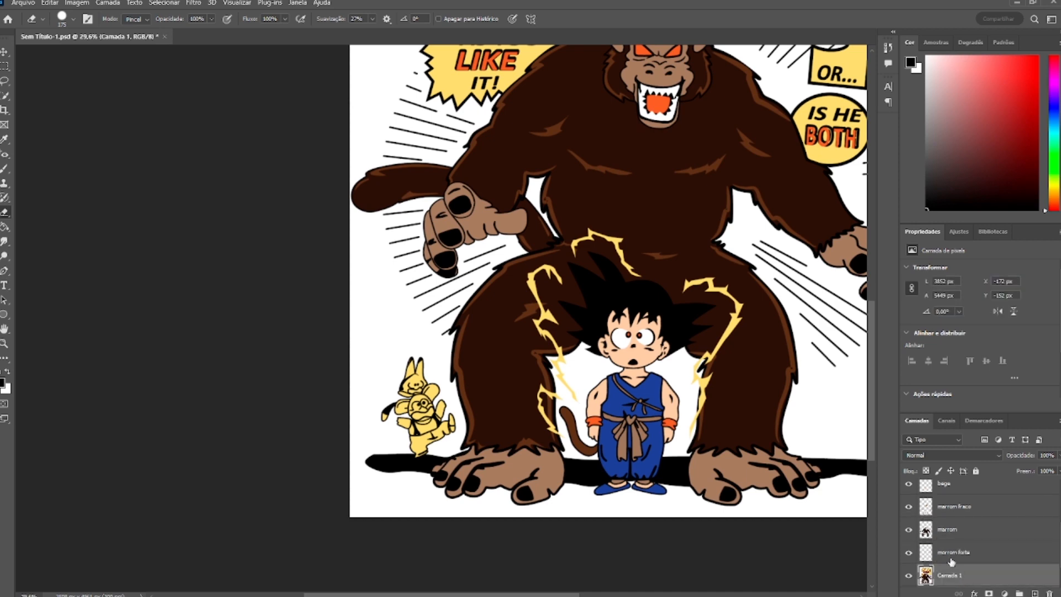
left_click(954, 552)
scroll(616, 558, "up", 3)
scroll(616, 558, "down", 1)
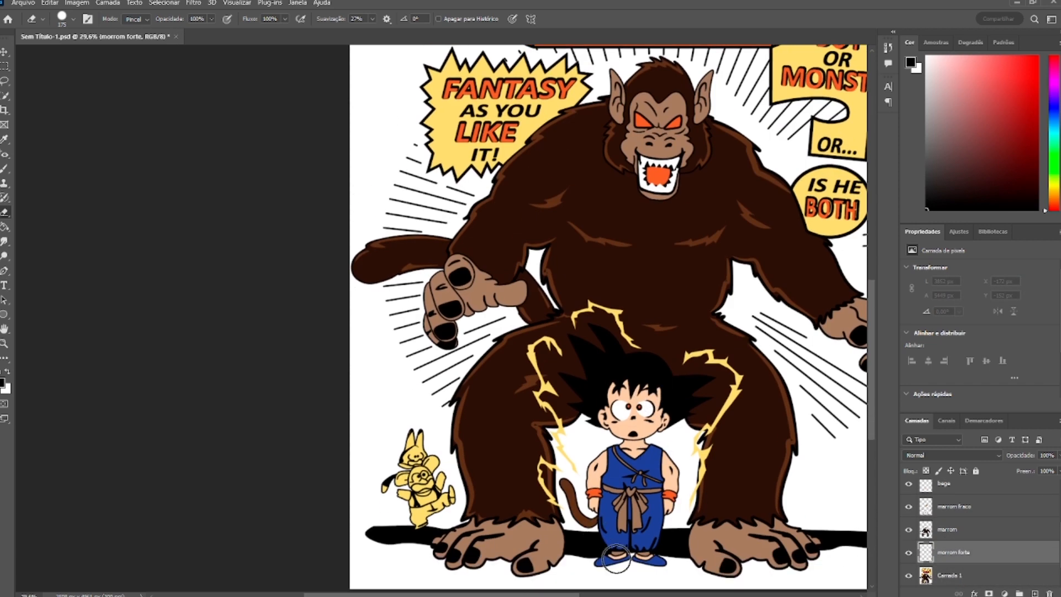
left_click(908, 575)
left_click(909, 532)
left_click(910, 531)
left_click(908, 507)
left_click(910, 507)
left_click(908, 575)
Step: Select the reddish-brown fur shading with Color Range, expand the selection, fill it on the marrom forte layer and deselect
left_click(164, 3)
left_click(185, 111)
left_click(727, 329)
left_click(541, 131)
left_click(165, 3)
left_click(185, 112)
left_click(164, 3)
left_click(298, 193)
left_click(585, 185)
left_click(951, 573)
left_click(959, 555)
key("ctrl+d")
Step: Hide Camada 1 to inspect the shading, try marrom forte higher in the layer stack and return it above Camada 1
left_click(908, 575)
scroll(790, 423, "up", 8)
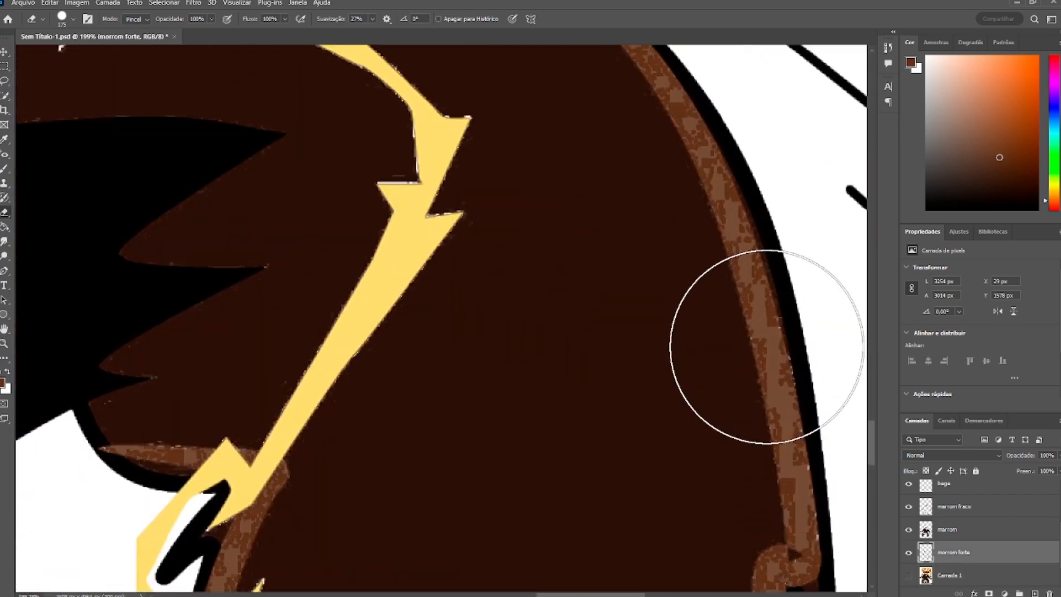
scroll(764, 348, "down", 6)
left_click_drag(952, 553, 953, 496)
left_click_drag(952, 506, 964, 563)
Step: Show Camada 1, load the marrom forte layer's contents as a selection and clear that selection
left_click(908, 553)
scroll(963, 555, "down", 2)
left_click(925, 529, "ctrl")
scroll(635, 417, "up", 7)
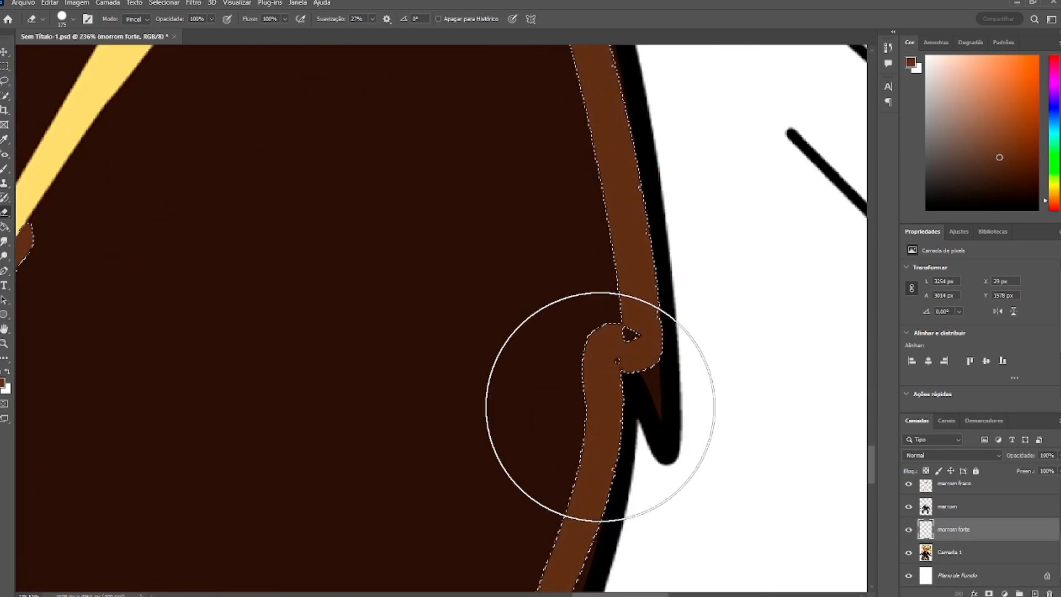
left_click(961, 553)
left_click(959, 530)
key("ctrl+d")
Step: Select the reddish-brown shading on Camada 1 with Color Range at fuzziness 59, fill it on marrom forte and deselect
left_click(959, 552)
left_click(161, 3)
left_click(182, 132)
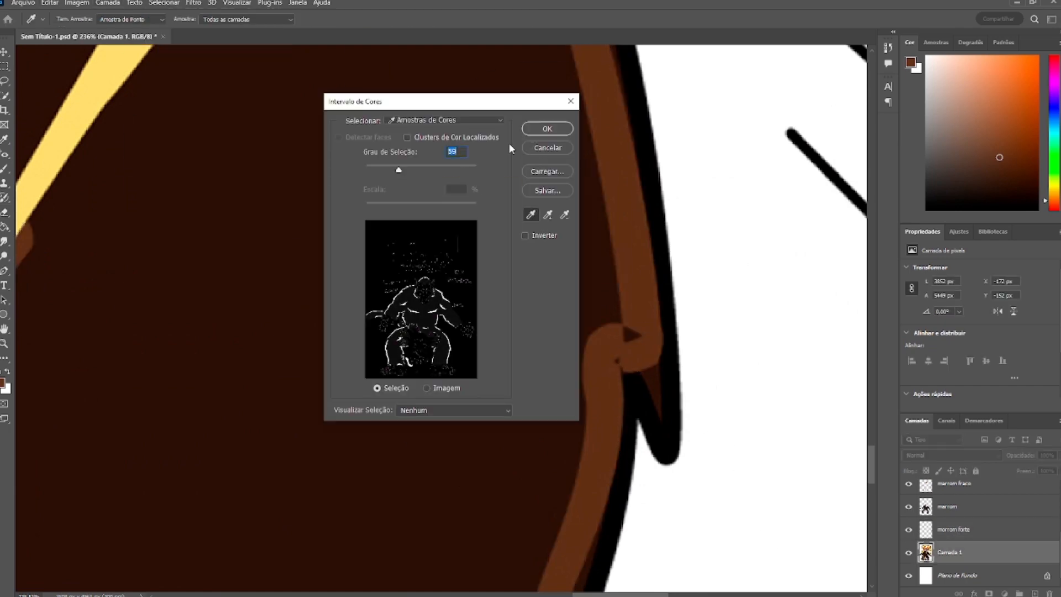
left_click(547, 128)
left_click(981, 531)
key("alt+Delete")
key("ctrl+d")
Step: Check the shading with Camada 1 and marrom switched off, and move the marrom forte layer up above laranja
left_click(908, 552)
left_click(908, 506)
left_click(908, 506)
left_click_drag(976, 532, 962, 500)
scroll(519, 353, "down", 9)
scroll(406, 160, "up", 8)
scroll(392, 227, "down", 8)
scroll(417, 392, "up", 5)
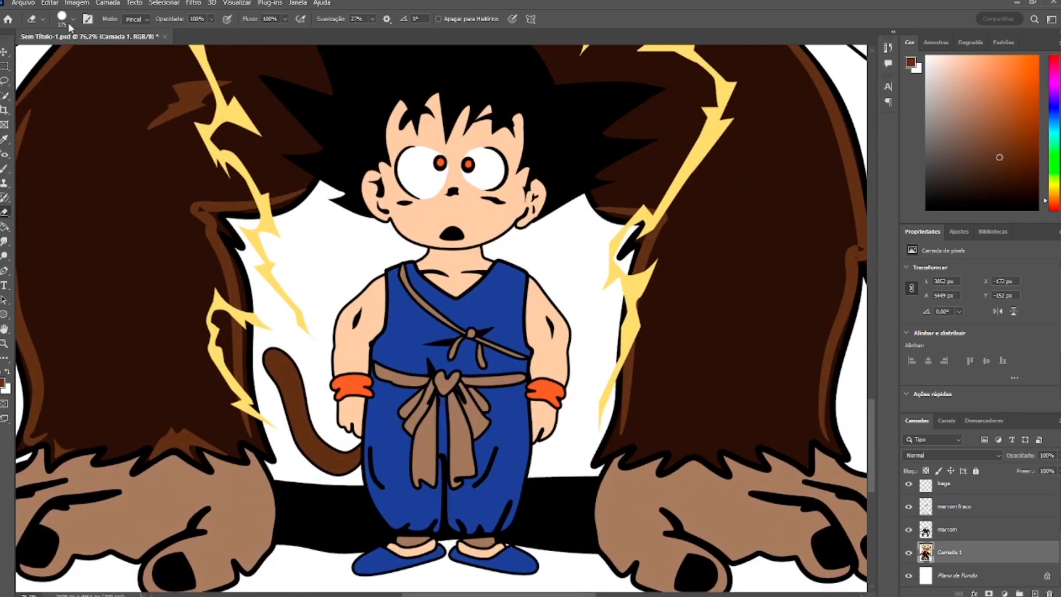
Step: Select the blue areas of Camada 1 with Color Range and expand the selection
scroll(441, 318, "down", 8)
scroll(188, 138, "up", 6)
left_click(164, 3)
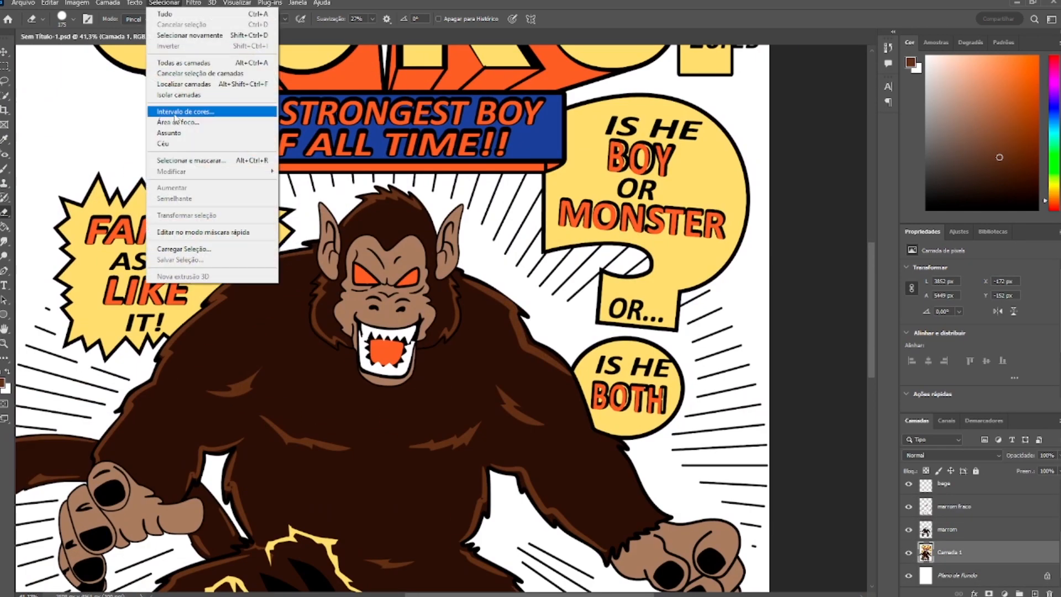
left_click(175, 112)
left_click(547, 128)
left_click(164, 3)
left_click(298, 193)
left_click(591, 188)
Step: Add a layer named azul above marrom and fill the selected areas on it with blue
left_click(964, 530)
left_click(1034, 593)
double_click(955, 530)
type("azul")
key("Return")
scroll(513, 451, "down", 3)
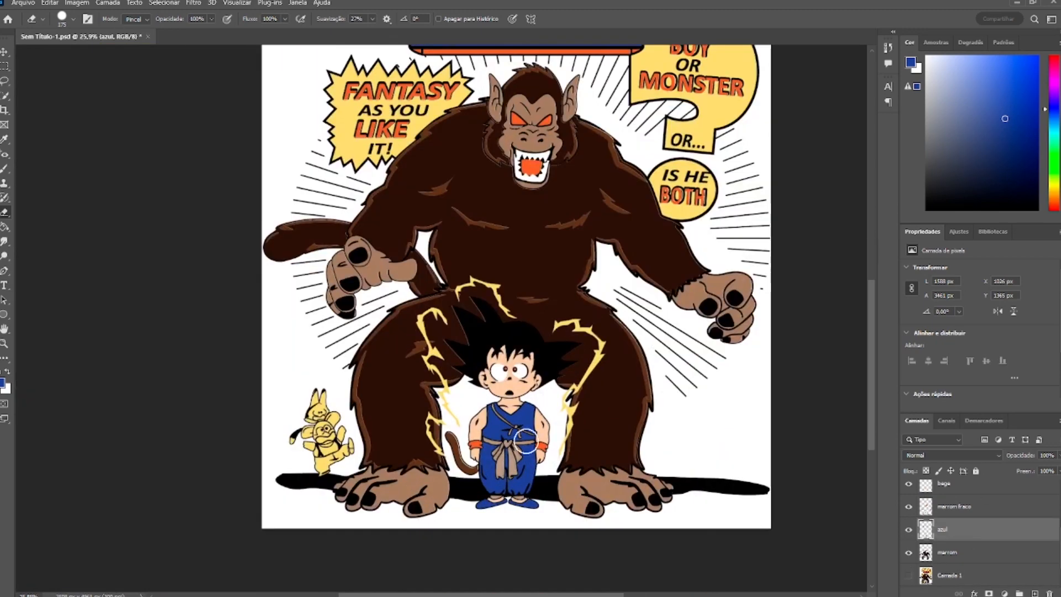
Step: Hide all the colour layers to blank the canvas and fit the whole artwork in view
scroll(519, 276, "up", 8)
scroll(540, 277, "down", 1)
left_click(908, 553)
left_click(908, 507)
scroll(909, 519, "up", 4)
left_click_drag(908, 581, 909, 499)
left_click(909, 491)
left_click(908, 511)
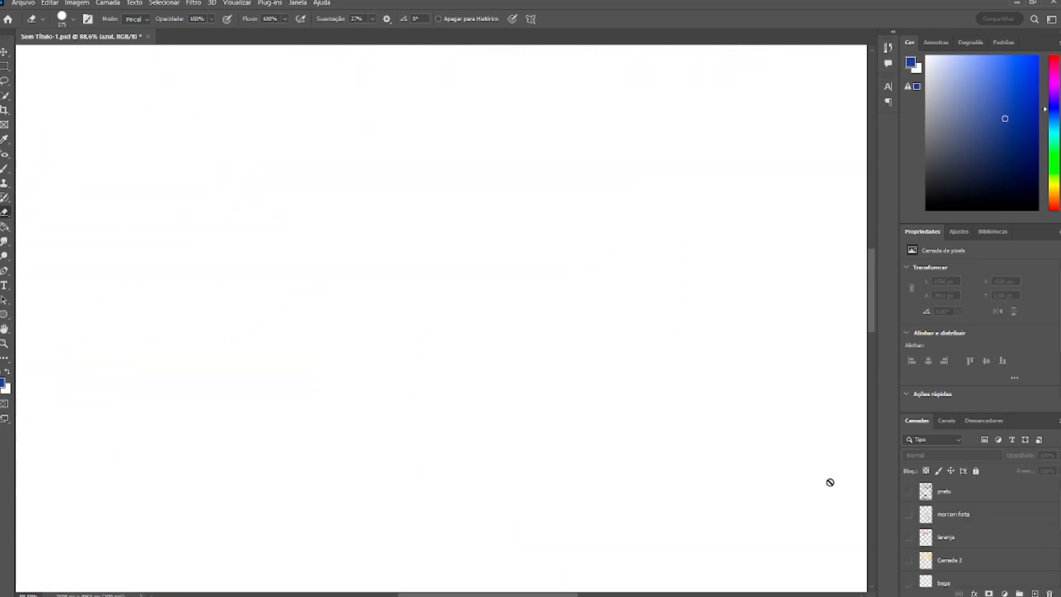
key("ctrl+0")
scroll(914, 561, "down", 3)
Step: Show azul, marrom fraco, bege and the other colour layers one at a time up to marrom to check each separation
left_click(908, 560)
left_click(908, 538)
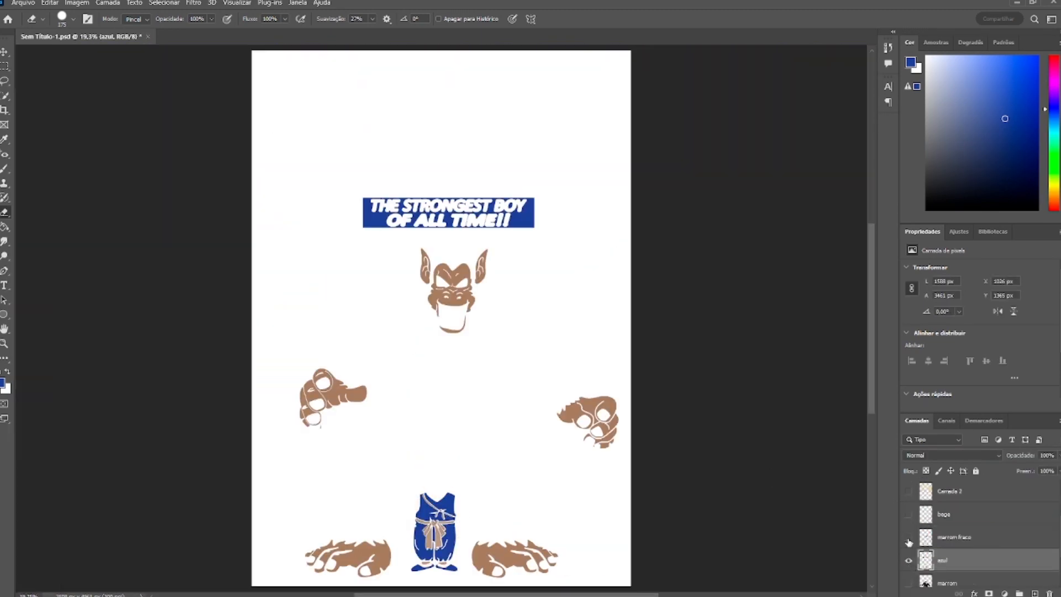
left_click(908, 514)
scroll(908, 516, "up", 1)
left_click(908, 515)
left_click(909, 491)
scroll(908, 497, "up", 2)
left_click(909, 515)
left_click(908, 491)
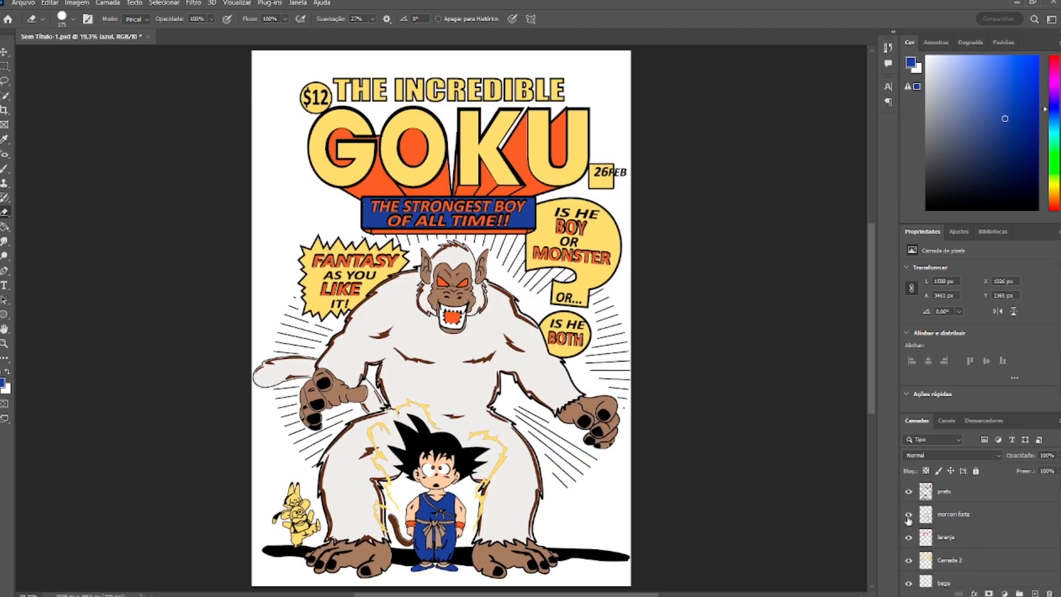
scroll(909, 530, "down", 4)
left_click(909, 561)
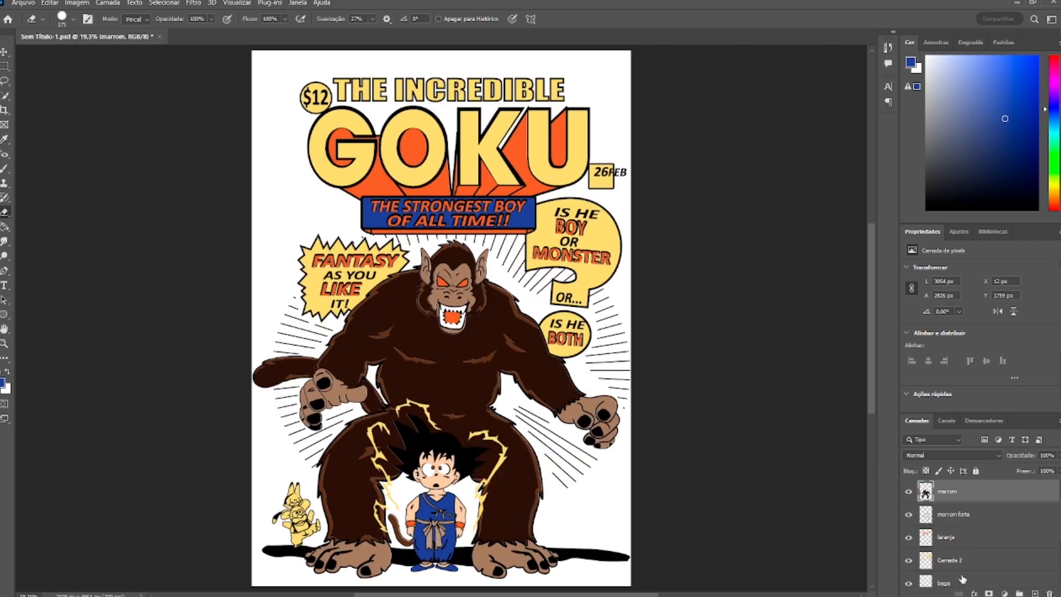
Step: Hide the stacked colour layers, show them again one by one from laranja up to preto, and examine the fur shading's edges
left_click_drag(909, 541, 908, 486)
scroll(912, 531, "down", 4)
left_click(908, 487)
scroll(905, 514, "up", 2)
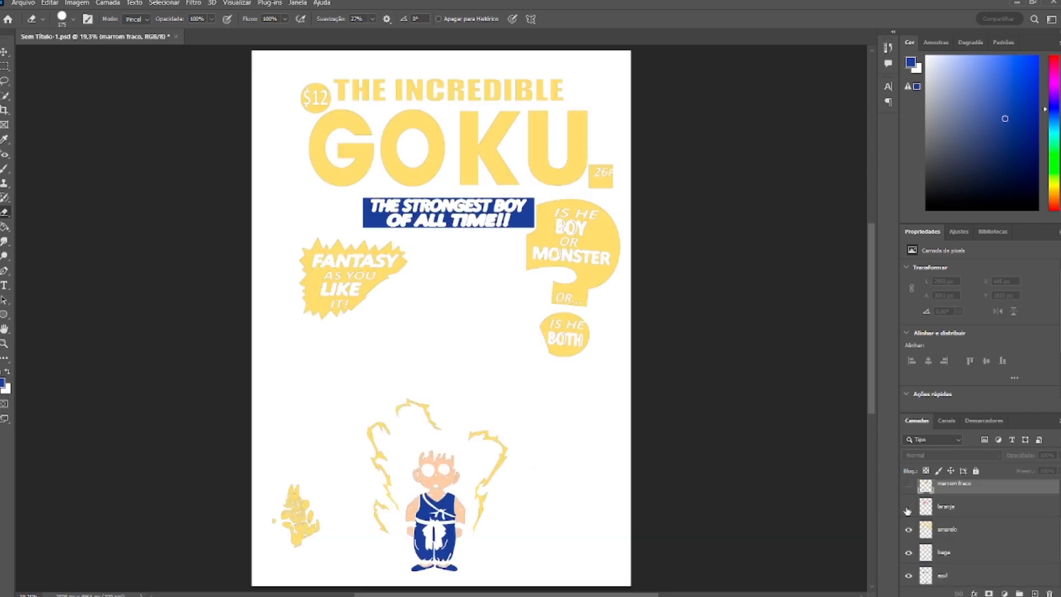
left_click(906, 512)
scroll(908, 522, "up", 2)
left_click(909, 532)
scroll(908, 531, "up", 1)
left_click(909, 532)
left_click(908, 509)
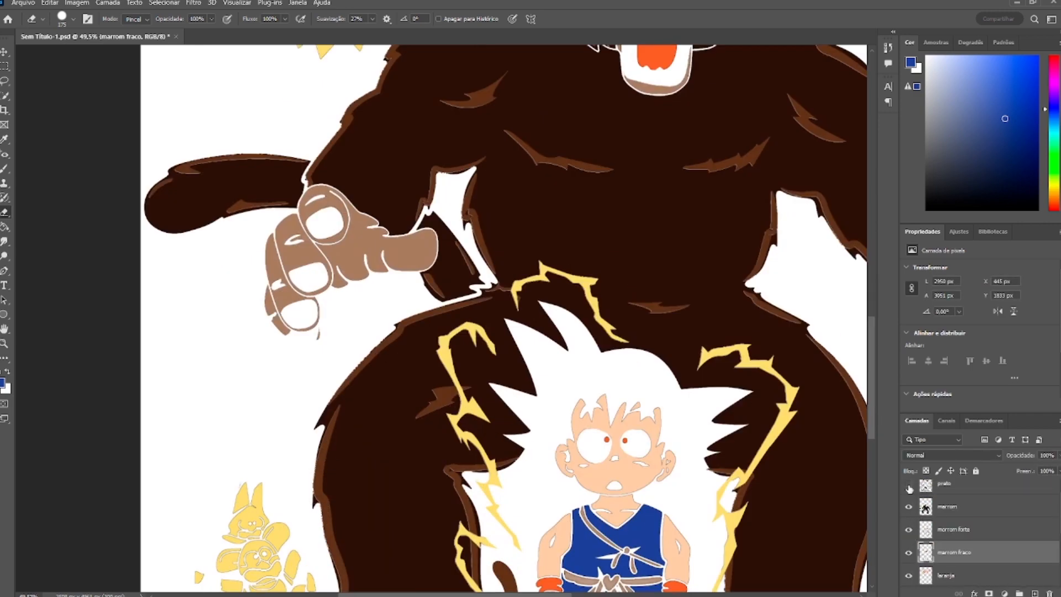
left_click(909, 488)
scroll(908, 497, "up", 1)
scroll(317, 481, "up", 8)
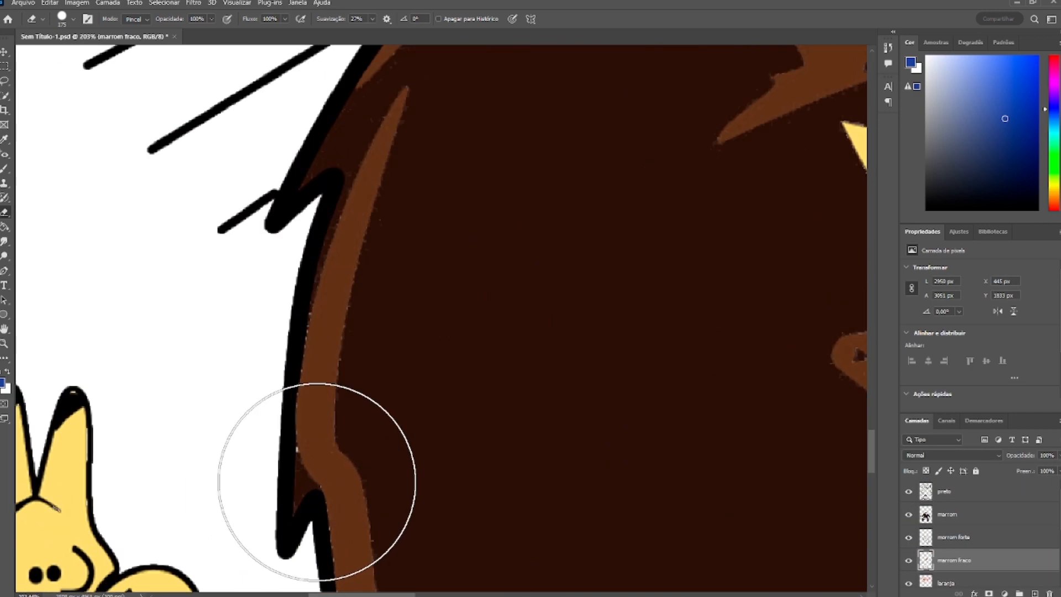
Step: Bring the Camada 1 artwork into TSHIRTS certo.psd, scale it to about 10% and centre it on the front T-shirt
scroll(321, 442, "down", 16)
scroll(359, 492, "up", 3)
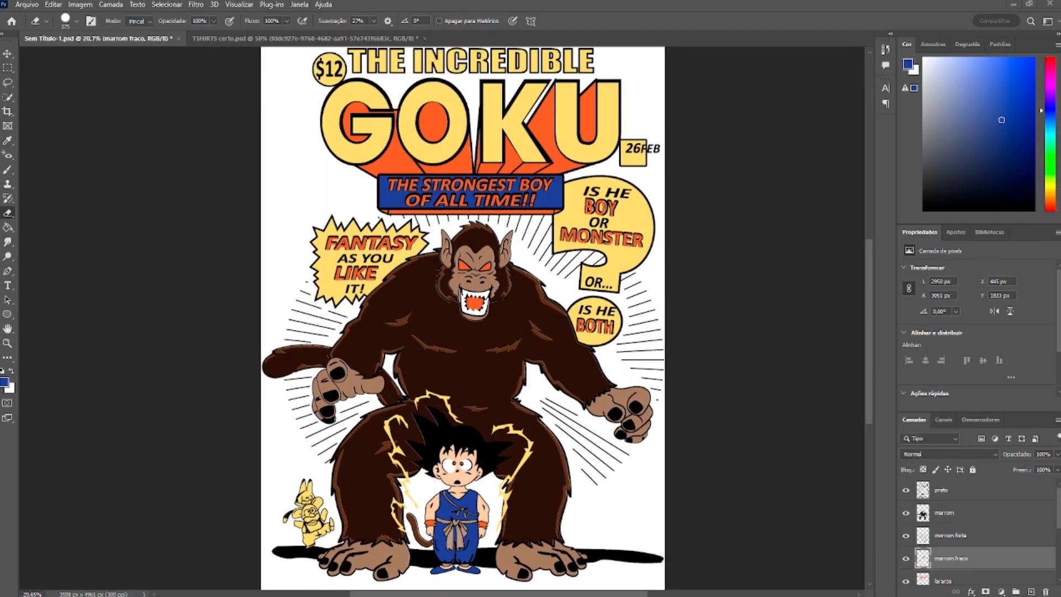
scroll(463, 397, "up", 1)
scroll(945, 557, "down", 3)
left_click(905, 550)
left_click_drag(947, 553, 314, 340)
key("ctrl+t")
left_click_drag(846, 341, 174, 341)
left_click_drag(344, 508, 310, 461)
left_click_drag(287, 390, 332, 397)
left_click_drag(298, 398, 294, 398)
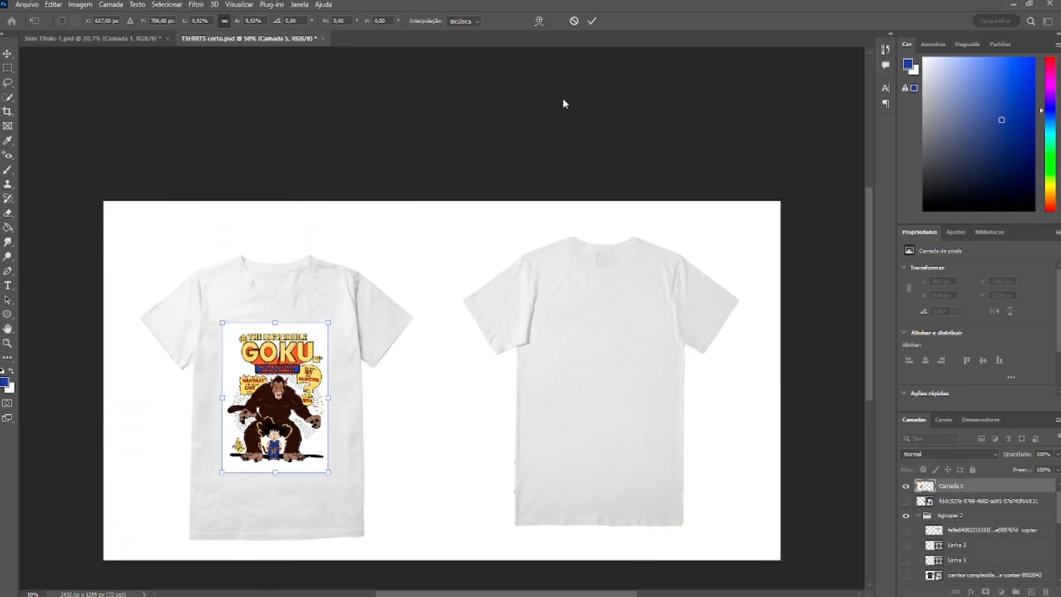
left_click(591, 21)
Step: Remove the white background around the shirt print using the Background Eraser with a large brush
scroll(254, 395, "up", 5)
left_click(8, 215)
key("bracketright")
key("bracketright")
key("bracketright")
key("bracketright")
key("bracketright")
key("bracketright")
key("bracketright")
left_click_drag(224, 310, 322, 512)
scroll(331, 354, "down", 2)
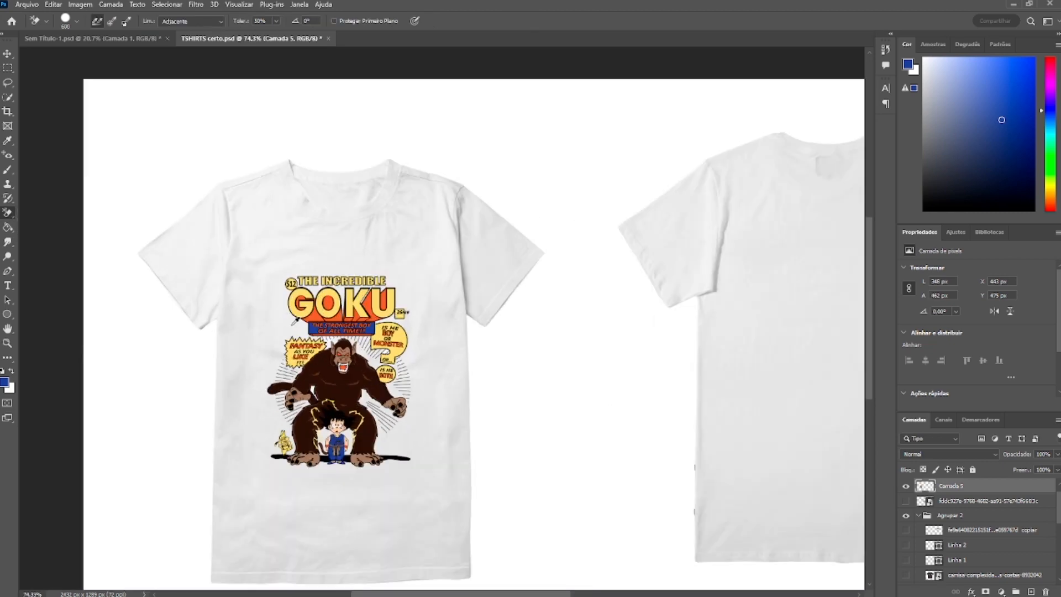
Step: Move the print slightly higher on the front T-shirt's chest and inspect its erased edges
key("v")
scroll(315, 332, "up", 3)
left_click_drag(371, 376, 374, 365)
scroll(374, 364, "down", 5)
scroll(374, 365, "up", 5)
key("e")
scroll(309, 409, "down", 4)
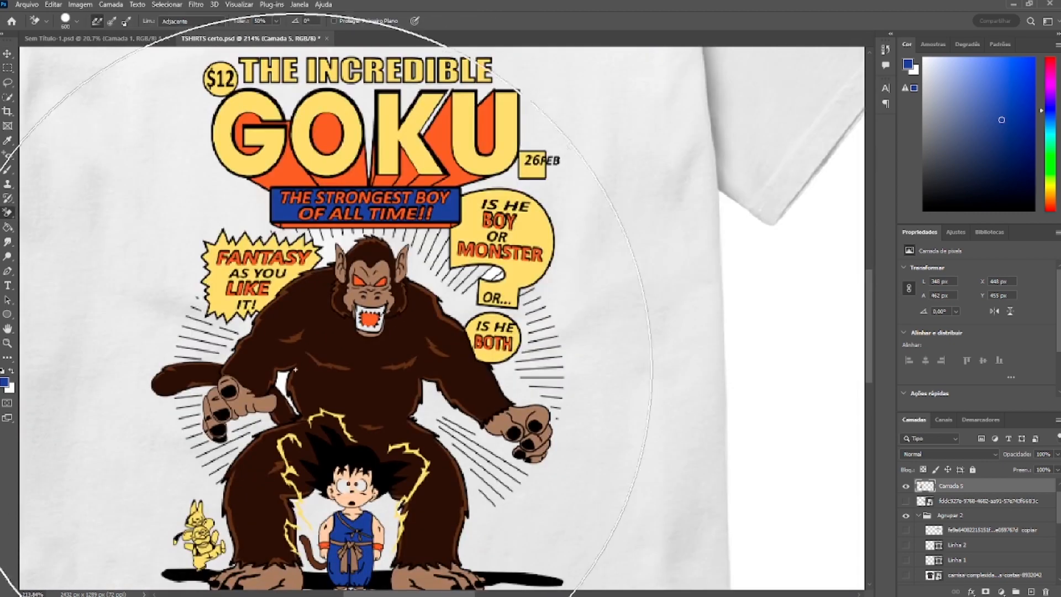
Step: Copy the preto layer from Sem Título-1.psd into TSHIRTS certo.psd and shrink it over the back T-shirt
key("ctrl+Tab")
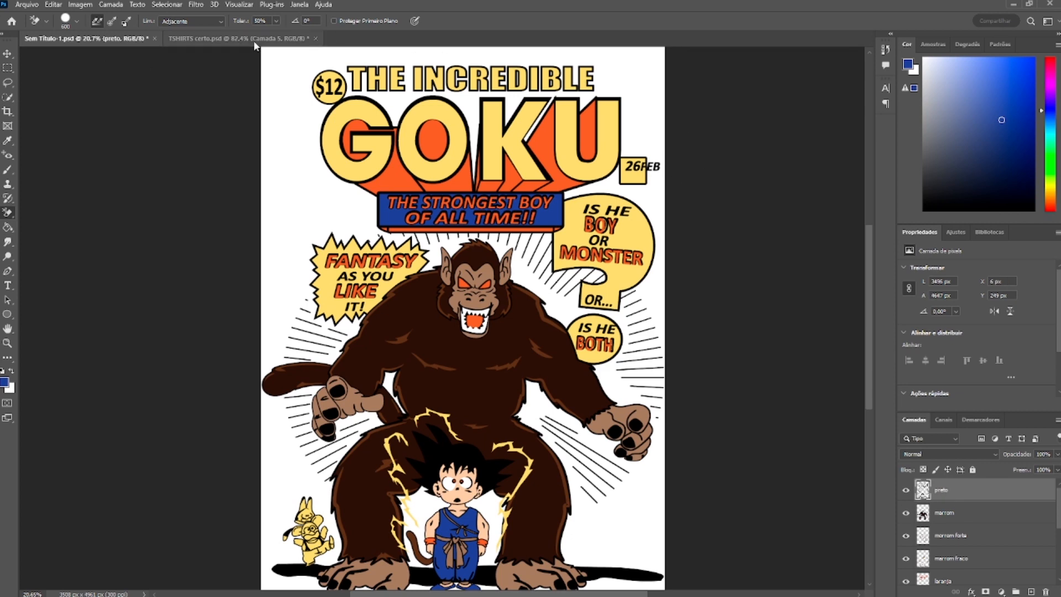
left_click(254, 42)
key("ctrl+v")
scroll(478, 317, "down", 10)
key("ctrl+t")
left_click_drag(237, 220, 568, 398)
left_click_drag(621, 521, 561, 312)
left_click_drag(409, 268, 490, 376)
scroll(520, 339, "up", 5)
key("Return")
Step: Erase the pasted black line art surrounding the Goku figure with a large eraser
key("bracketleft")
key("bracketleft")
key("bracketleft")
mouse_move(511, 271)
left_mouse_down()
mouse_move(433, 528)
mouse_move(360, 406)
left_mouse_up()
scroll(494, 460, "up", 7)
key("ctrl+z")
scroll(552, 210, "down", 10)
left_click_drag(598, 167, 450, 253)
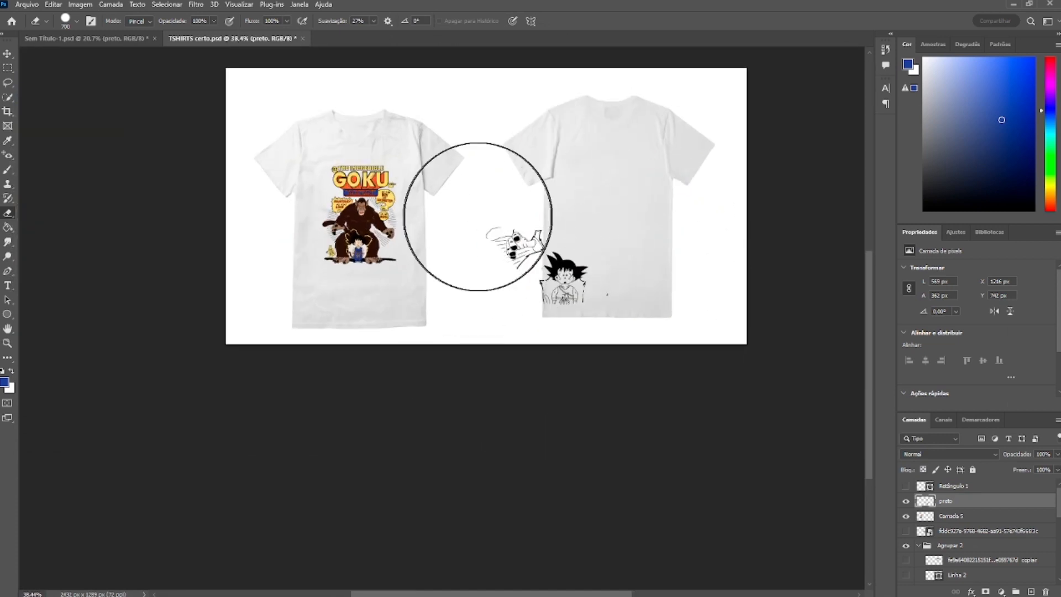
Step: Erase Goku's face, ears, body and stray lines with a finer eraser, keeping only the black hair silhouette
scroll(509, 315, "up", 6)
scroll(519, 247, "up", 10)
key("bracketleft")
key("bracketleft")
key("bracketleft")
key("bracketleft")
key("bracketleft")
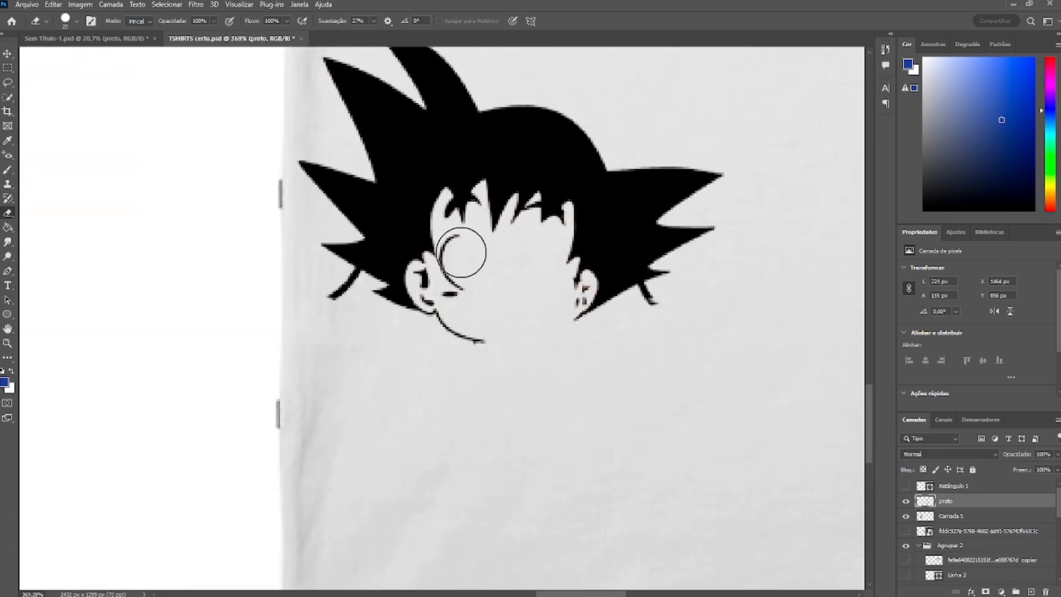
scroll(574, 295, "up", 7)
key("bracketright")
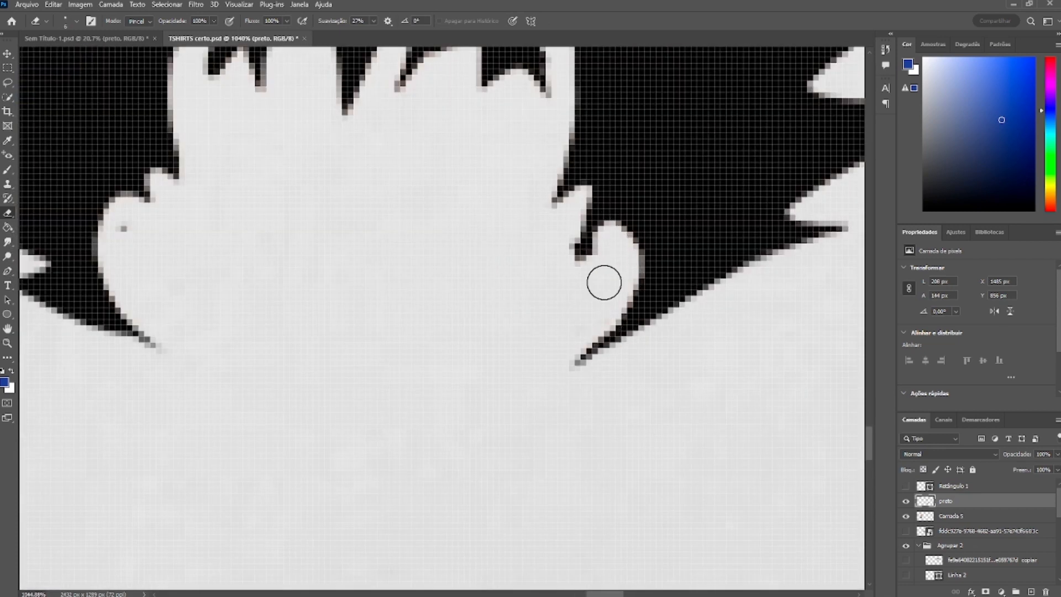
scroll(472, 266, "up", 4)
scroll(285, 400, "down", 10)
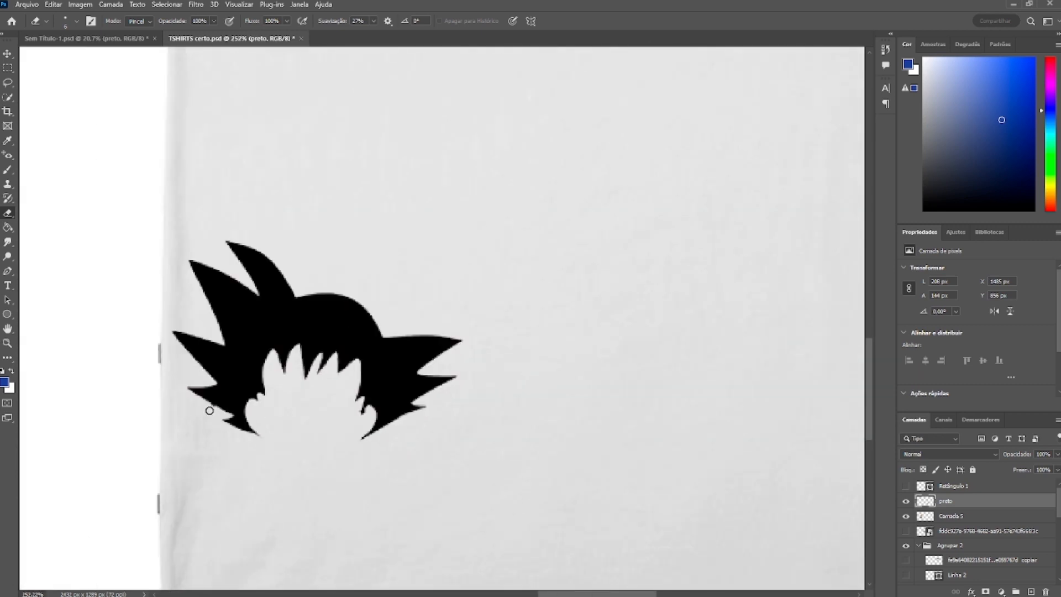
Step: Scale the hair silhouette to about 43% and centre it just below the back T-shirt's collar
scroll(243, 417, "down", 7)
key("ctrl+t")
left_click_drag(276, 384, 417, 138)
left_click_drag(403, 138, 419, 476)
left_click_drag(433, 527, 401, 421)
left_click_drag(457, 383, 402, 422)
left_click_drag(391, 443, 416, 403)
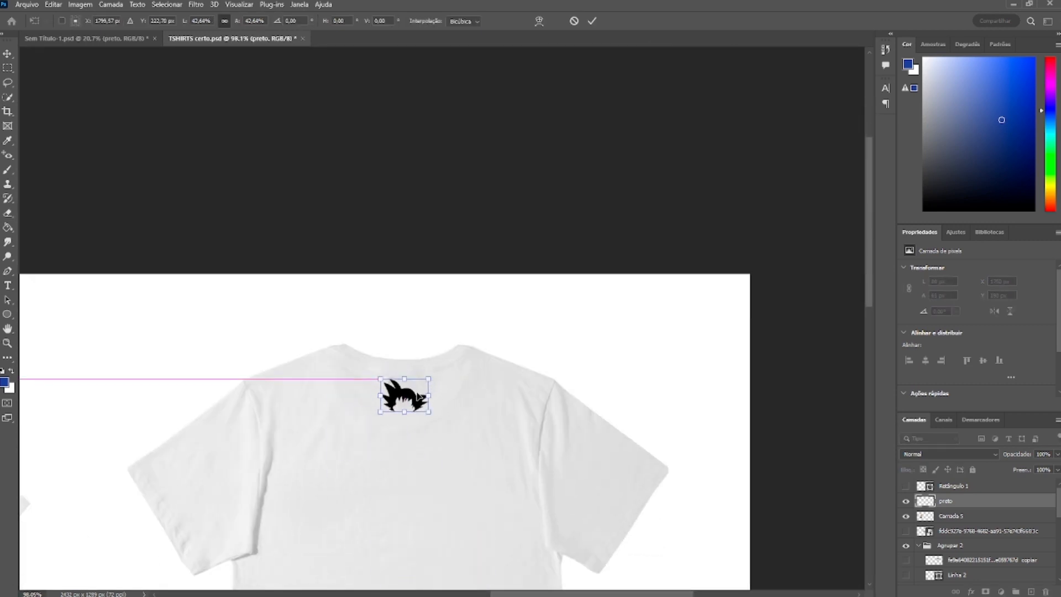
key("Return")
Step: Paste a second copy of the preto line art, scale it to about 27% and position it over the back T-shirt
scroll(439, 321, "down", 10)
scroll(435, 373, "up", 10)
scroll(429, 343, "down", 9)
scroll(459, 426, "up", 1)
left_click_drag(459, 431, 574, 436)
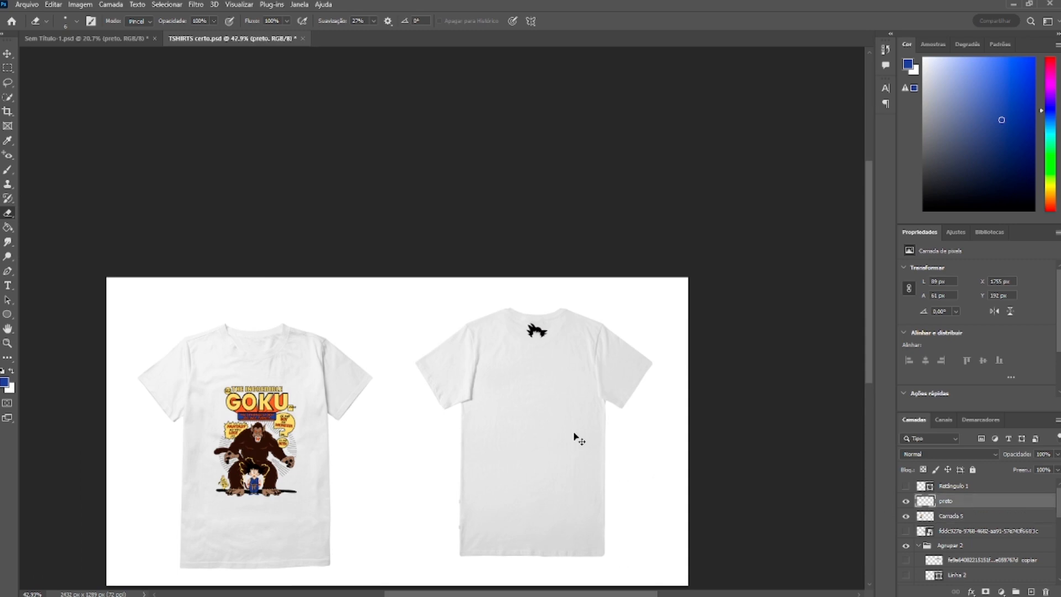
key("ctrl+v")
key("ctrl+t")
left_click_drag(106, 276, 310, 548)
left_click_drag(428, 571, 411, 301)
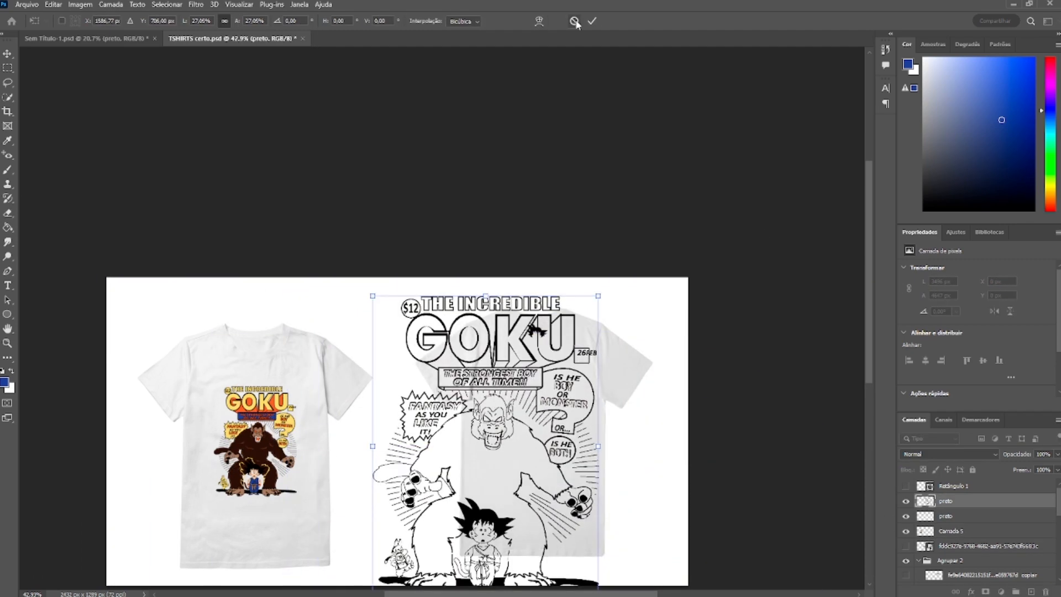
left_click(592, 21)
Step: Erase the figures, speech bubbles and other line art below the GOKU title with the Eraser tool
right_click(7, 213)
mouse_move(482, 526)
left_mouse_down()
mouse_move(549, 530)
mouse_move(580, 574)
left_mouse_up()
left_click_drag(575, 508, 544, 410)
mouse_move(552, 409)
left_mouse_down()
mouse_move(569, 359)
mouse_move(547, 299)
left_mouse_up()
Step: Reduce the eraser size and clear the leftover line art close to the U of the GOKU title
scroll(541, 286, "up", 15)
left_click(691, 221)
key("bracketleft")
key("bracketleft")
key("bracketleft")
key("bracketleft")
key("bracketleft")
key("bracketleft")
key("bracketleft")
key("bracketleft")
key("bracketleft")
scroll(582, 105, "up", 7)
mouse_move(602, 152)
left_mouse_down()
mouse_move(582, 225)
mouse_move(598, 169)
mouse_move(591, 190)
left_mouse_up()
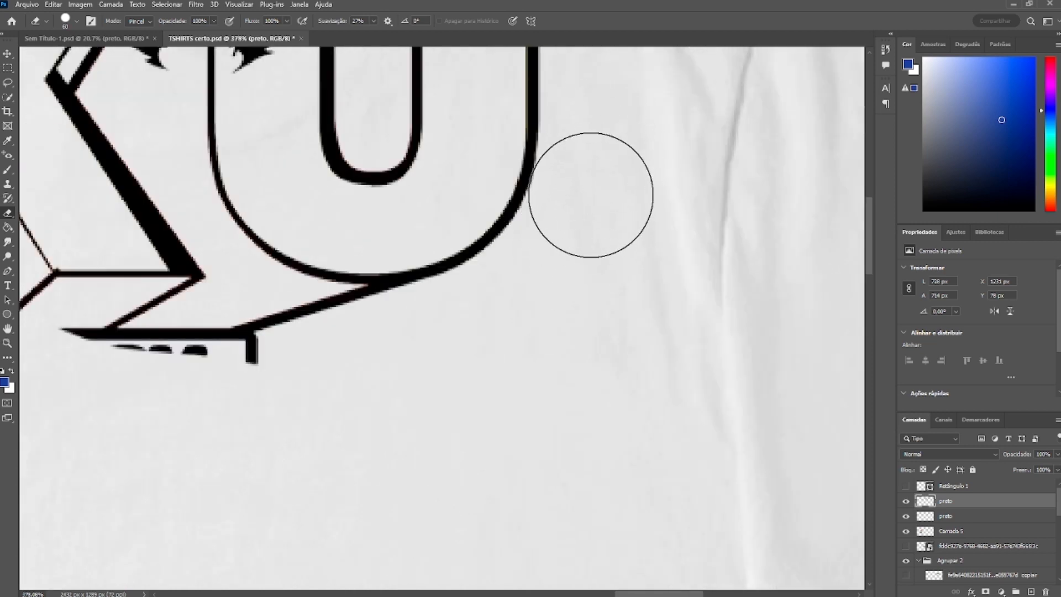
Step: Erase the banner remains and the 3D depth lines beneath the GOKU letters
mouse_move(204, 337)
left_mouse_down()
mouse_move(634, 338)
mouse_move(246, 341)
left_mouse_up()
left_click_drag(208, 271, 560, 415)
mouse_move(305, 495)
left_mouse_down()
mouse_move(256, 455)
mouse_move(127, 509)
left_mouse_up()
left_click_drag(87, 502, 730, 412)
left_click_drag(718, 407, 464, 421)
scroll(464, 421, "down", 13)
left_click_drag(467, 248, 537, 245)
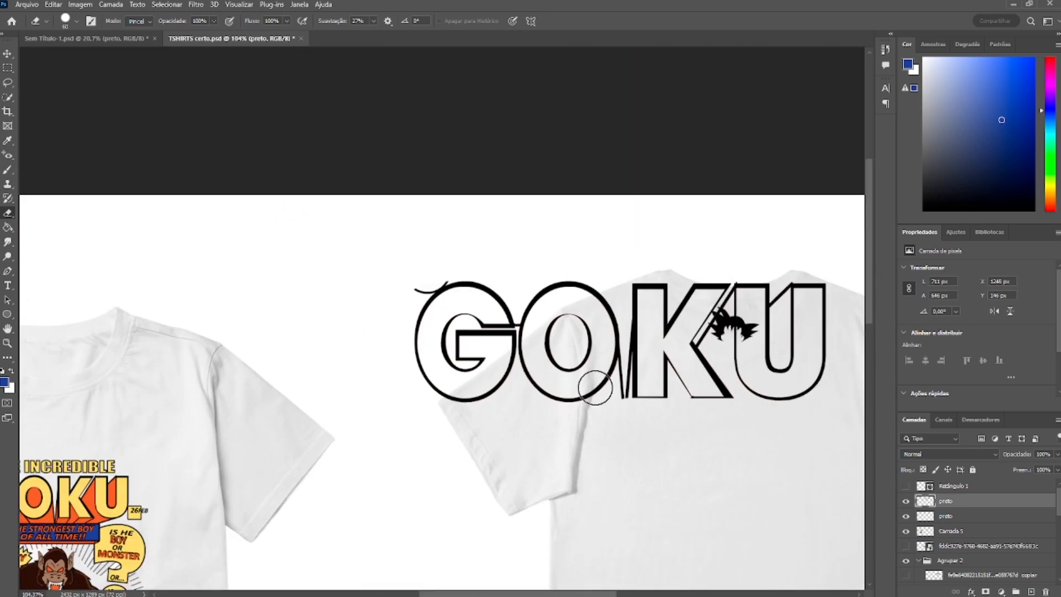
Step: Erase the stray curve at the G's upper corner and the leftover marks around that letter
left_click_drag(433, 309, 430, 408)
scroll(430, 381, "up", 15)
mouse_move(436, 338)
left_mouse_down()
mouse_move(450, 320)
mouse_move(410, 346)
left_mouse_up()
mouse_move(711, 524)
left_mouse_down()
mouse_move(644, 330)
mouse_move(446, 323)
left_mouse_up()
Step: Shrink the eraser to a few pixels and remove the depth lines between the O and the K
key("bracketleft")
key("bracketleft")
key("bracketleft")
key("bracketleft")
key("bracketleft")
key("bracketleft")
key("bracketleft")
key("bracketleft")
key("bracketleft")
key("bracketleft")
key("bracketleft")
left_click_drag(527, 335, 535, 338)
left_click_drag(829, 353, 563, 256)
left_click_drag(390, 337, 396, 251)
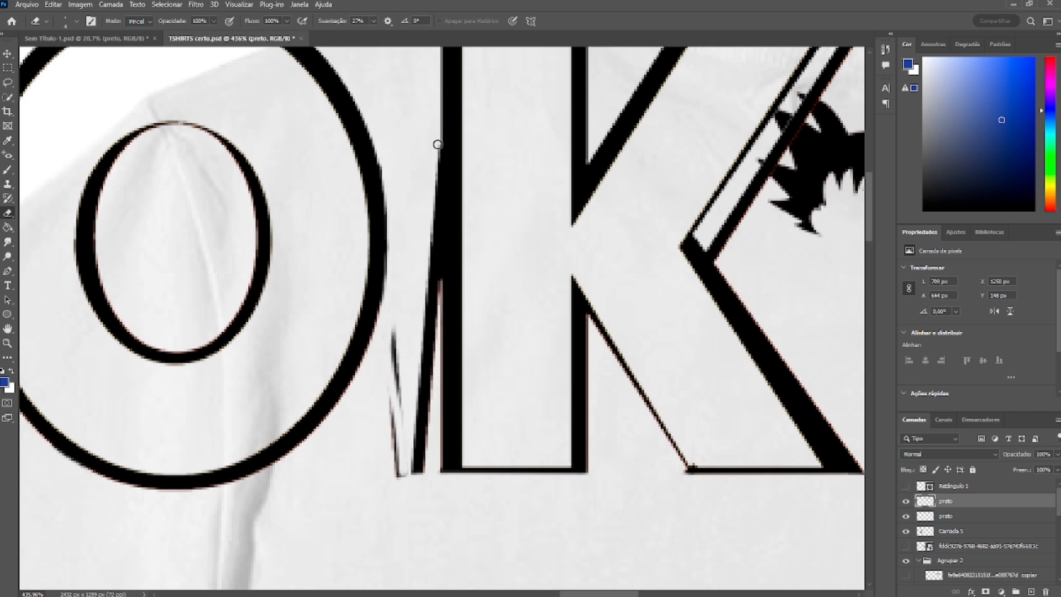
scroll(442, 155, "up", 1)
left_click_drag(440, 163, 432, 330)
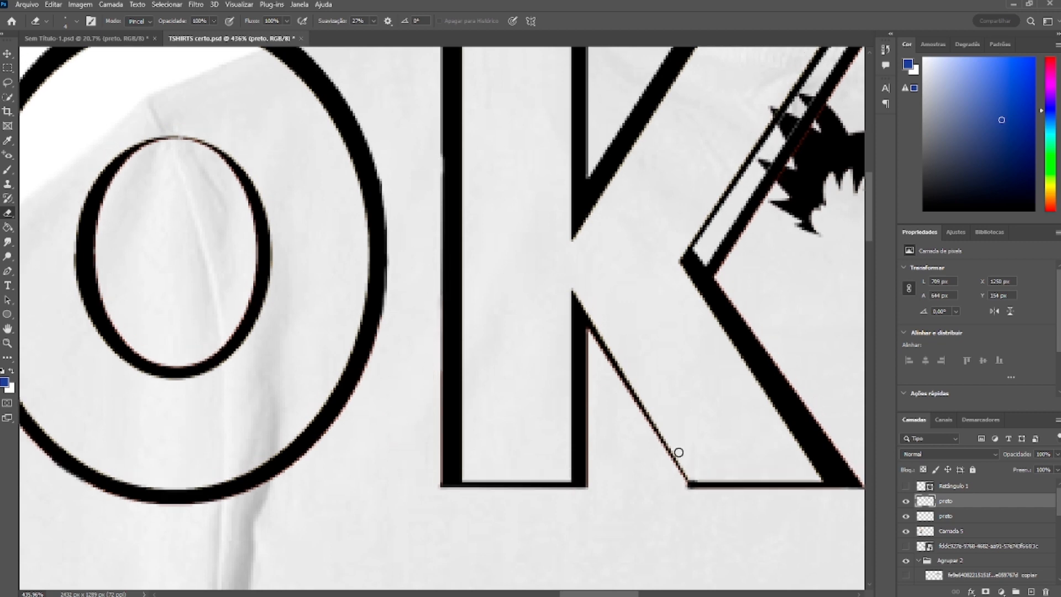
Step: Erase the diagonal depth lines inside the U's gap and between the K and the U
scroll(678, 452, "down", 10)
scroll(673, 282, "up", 12)
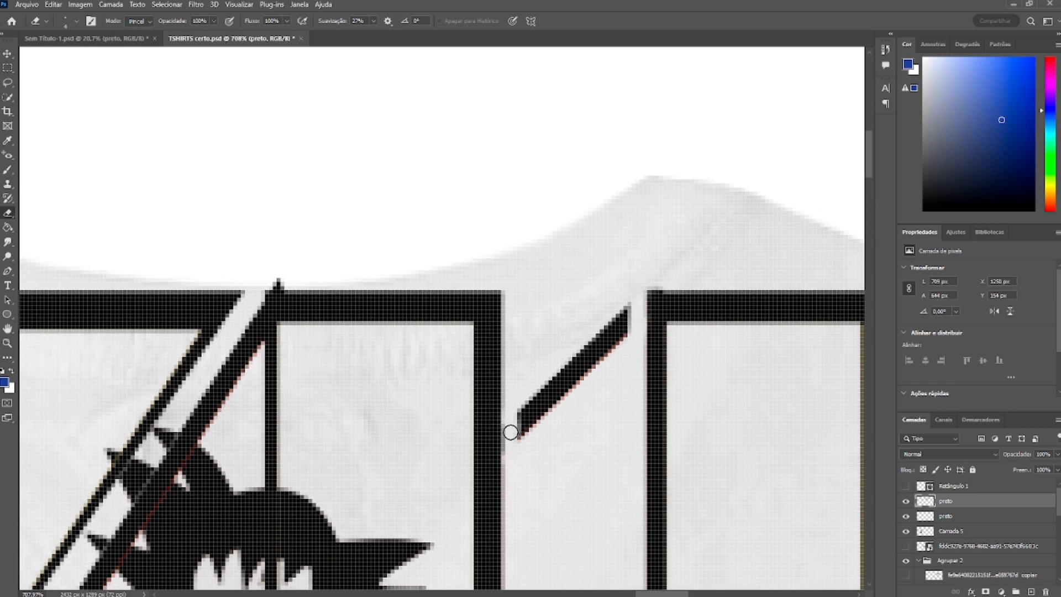
left_click_drag(520, 422, 750, 297)
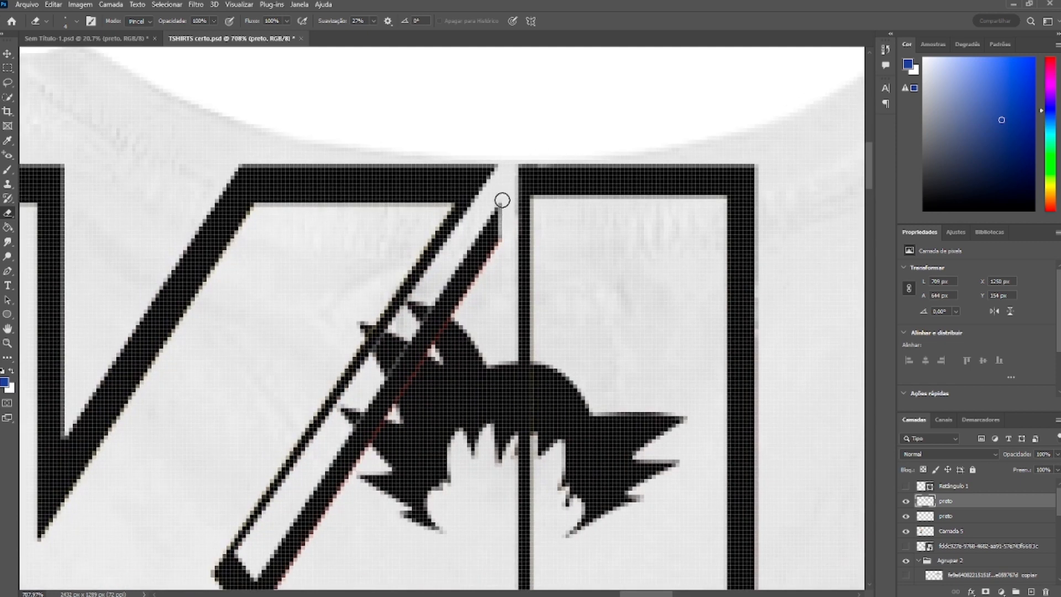
left_click_drag(335, 472, 487, 147)
left_click_drag(437, 249, 454, 197)
scroll(465, 205, "down", 8)
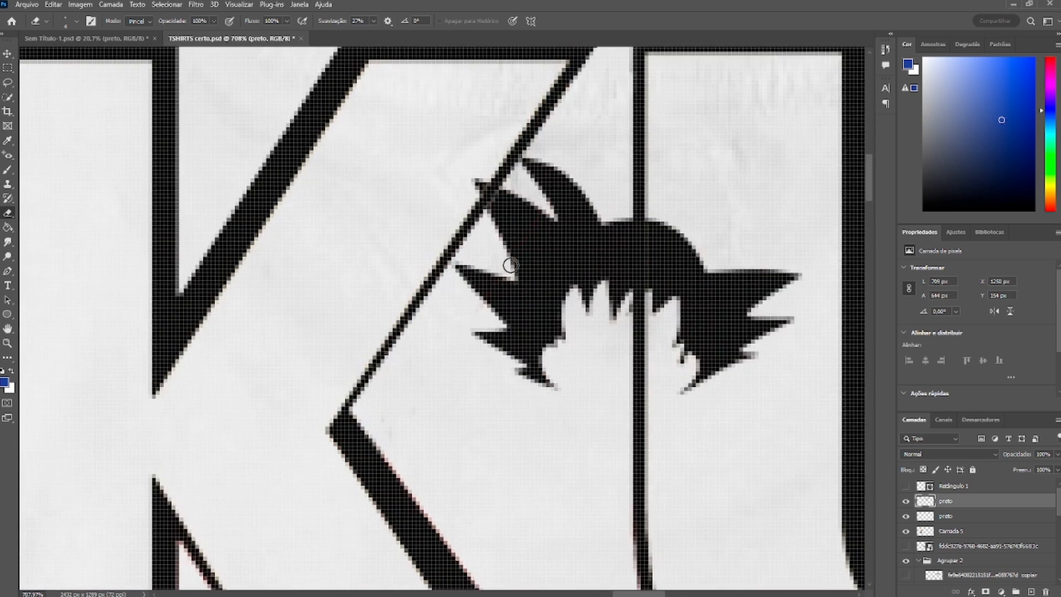
Step: Move the GOKU lettering down to the blank area between the T-shirts and scale it to about 87%
left_click(905, 531)
scroll(647, 347, "down", 4)
key("v")
left_click_drag(579, 296, 575, 342)
key("ctrl+z")
key("ctrl+t")
left_click_drag(672, 459, 553, 350)
scroll(473, 409, "up", 6)
key("Return")
scroll(523, 289, "up", 2)
left_click(379, 428)
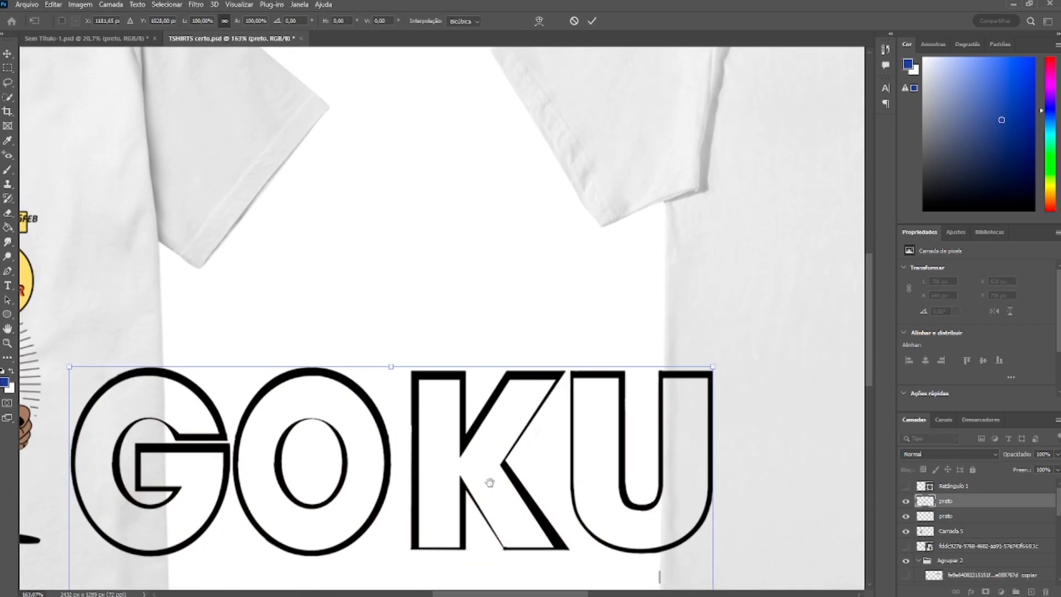
scroll(470, 331, "up", 4)
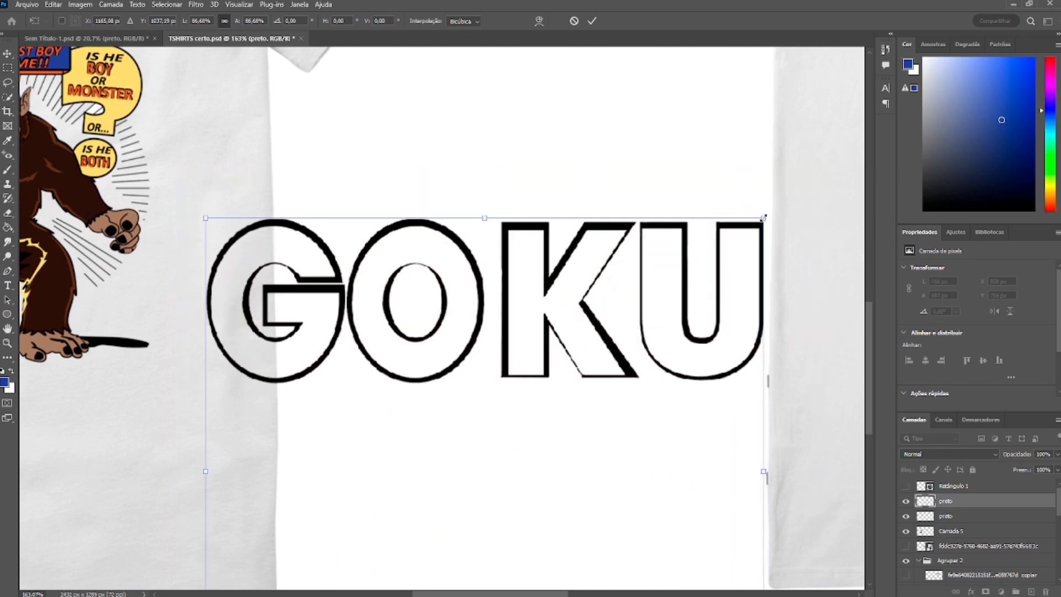
Step: Apply Levels to the GOKU lettering with input black at 48 and input white at 242
key("ctrl+l")
left_click_drag(415, 243, 471, 243)
left_click_drag(555, 243, 532, 243)
left_click_drag(542, 118, 727, 77)
left_click_drag(656, 201, 625, 202)
left_click_drag(718, 201, 733, 201)
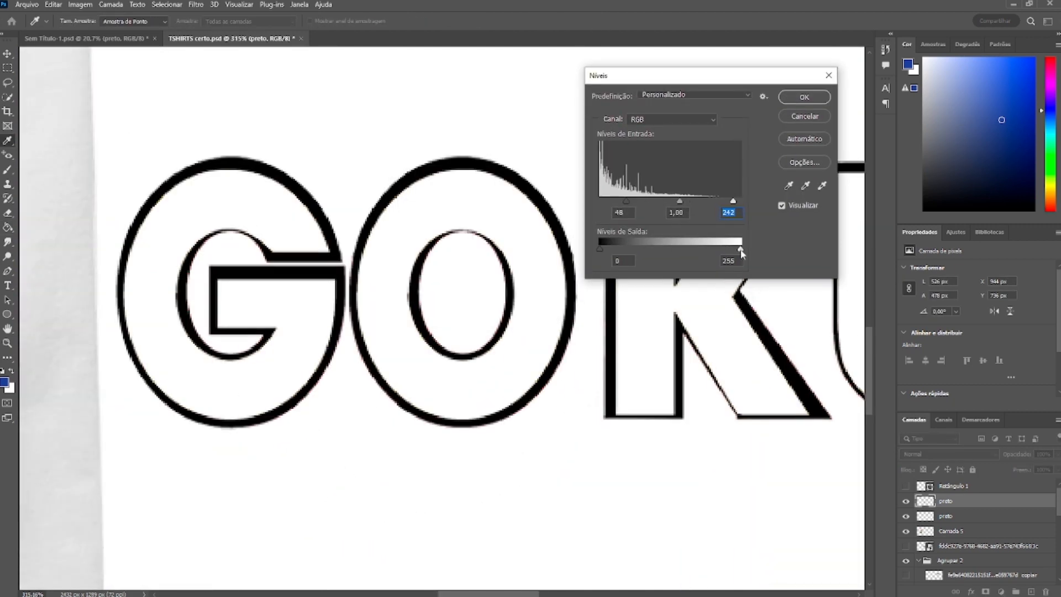
key("Return")
Step: Try a Paint Bucket fill on the letter O, undo it and switch to the Brush tool
left_click(375, 246)
key("ctrl+z")
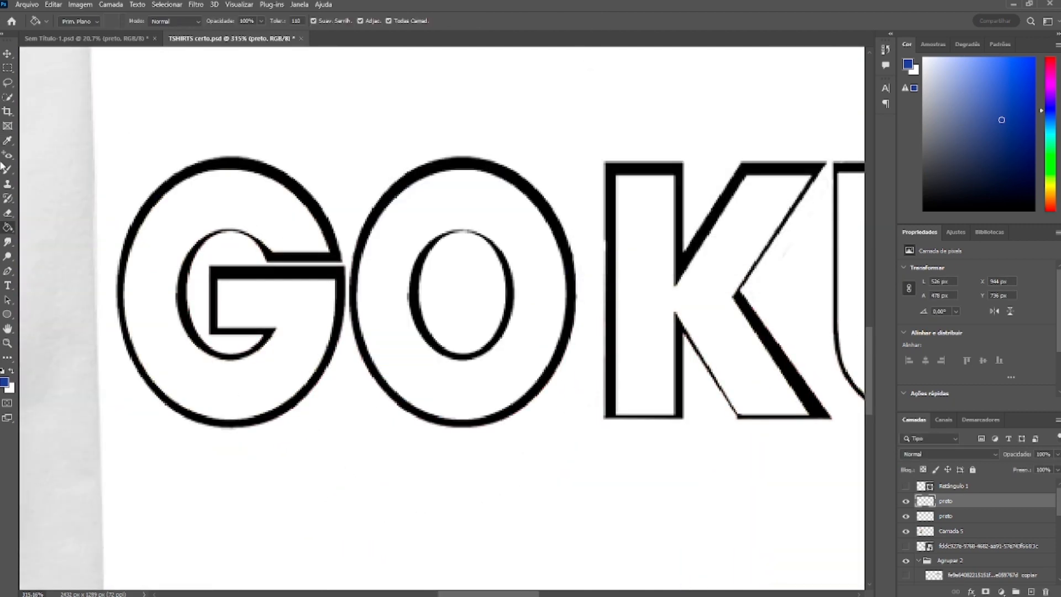
left_click(7, 169)
scroll(468, 232, "up", 5)
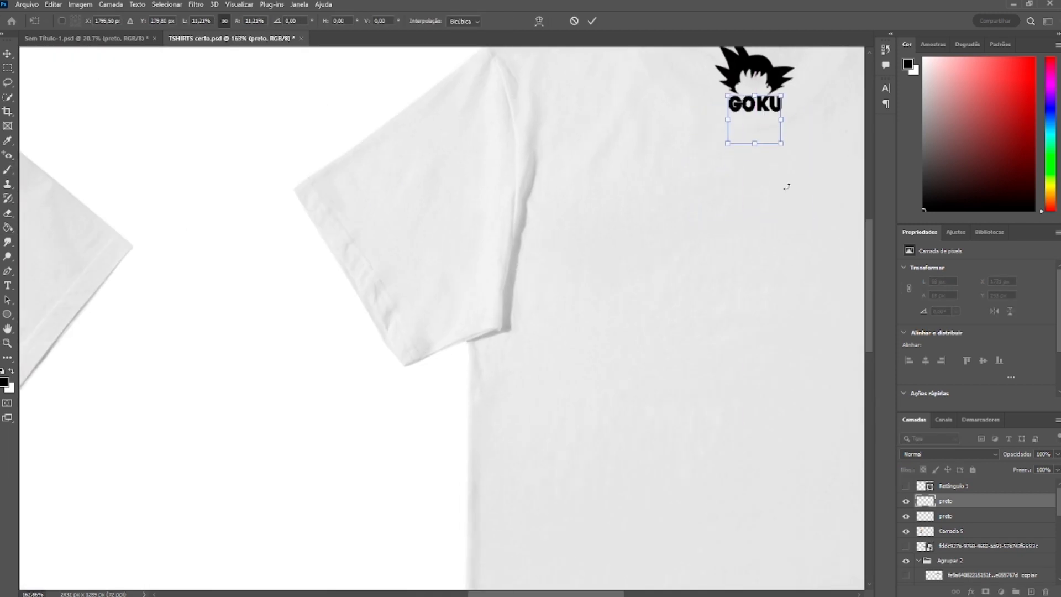
Step: Place the GOKU lettering at about 11% scale centred beneath the hair silhouette, then return to the colour separation document
left_click(592, 21)
left_click_drag(766, 111, 657, 250)
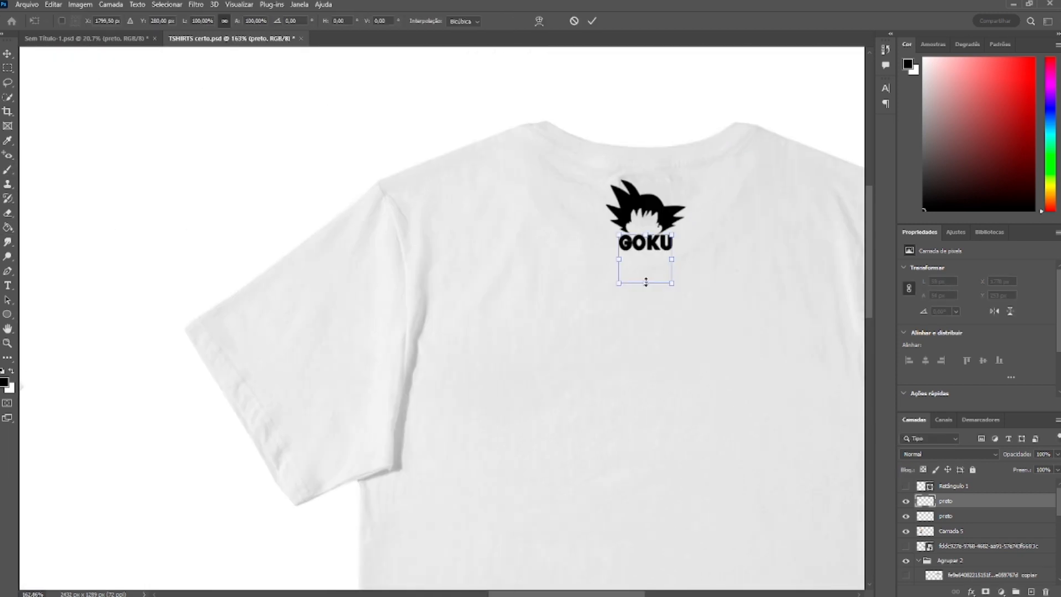
key("Return")
scroll(634, 445, "down", 5)
scroll(635, 445, "up", 2)
left_click(83, 38)
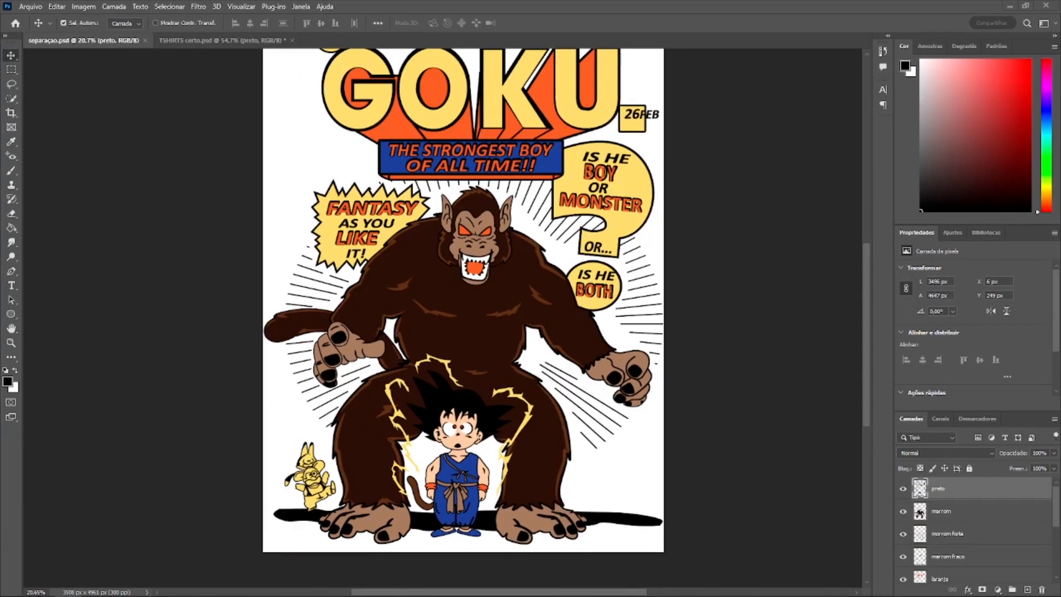
Step: Add a black text "x" as a registration mark at the page's lower-left corner
left_click(287, 536)
left_click(903, 571)
left_click(11, 285)
left_click(285, 536)
type("x")
left_click(11, 55)
Step: Copy the x mark to the lower-right and upper-right corners and combine the three marks into one layer
scroll(307, 554, "up", 3)
left_click_drag(787, 533, 743, 539)
left_click_drag(743, 538, 755, 54)
left_click_drag(755, 58, 723, 58)
left_click_drag(723, 69, 722, 325)
left_click_drag(723, 237, 717, 176)
scroll(539, 246, "down", 6)
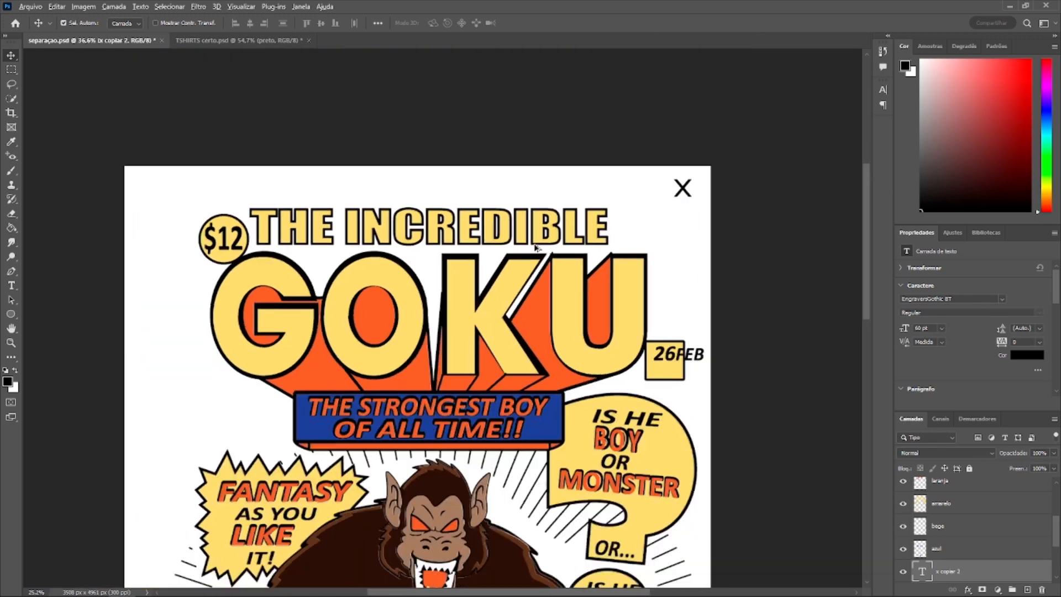
scroll(959, 526, "down", 3)
left_click(958, 526)
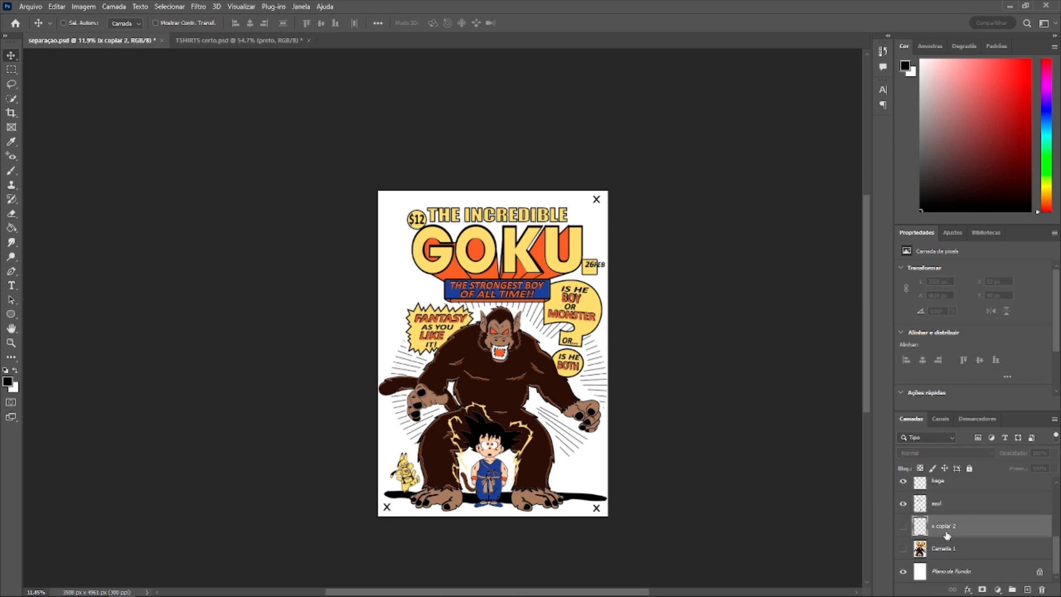
Step: Duplicate the x marks layer and merge copies into the lowest colour layers, working upward from azul
key("ctrl+j")
left_click_drag(947, 535, 959, 500)
left_click(952, 489, "ctrl")
key("ctrl+e")
left_click(942, 550)
left_click_drag(942, 551, 951, 500)
left_click(949, 492, "ctrl")
key("ctrl+e")
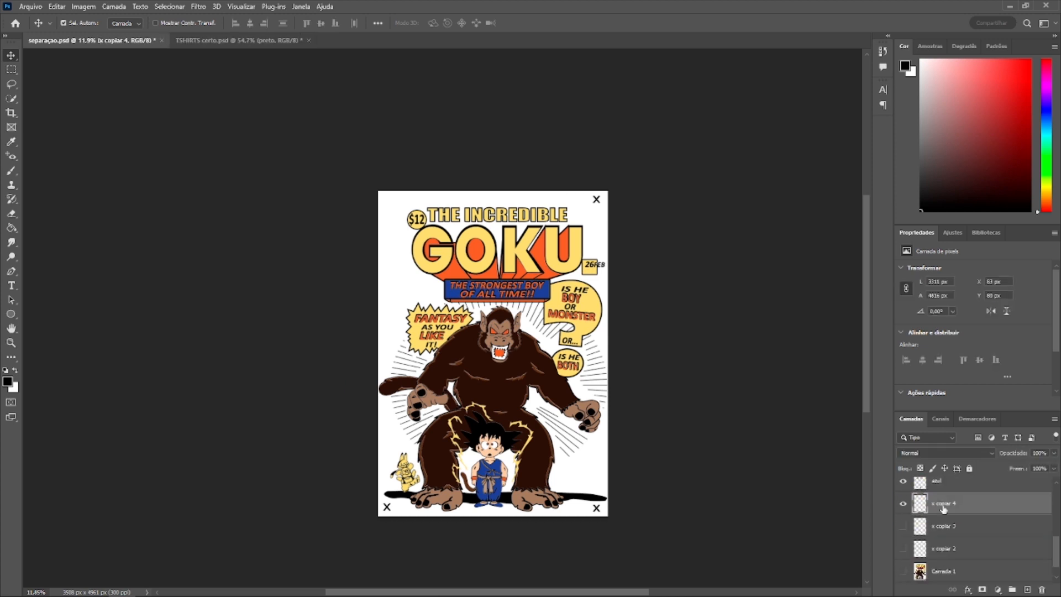
Step: Hide the finished colour layers and merge further x mark copies into the layers up to marrom fraco
left_click_drag(904, 553, 903, 482)
scroll(903, 486, "up", 1)
left_click(904, 505)
left_click(904, 481)
left_click(942, 483, "ctrl")
key("ctrl+e")
scroll(924, 536, "up", 1)
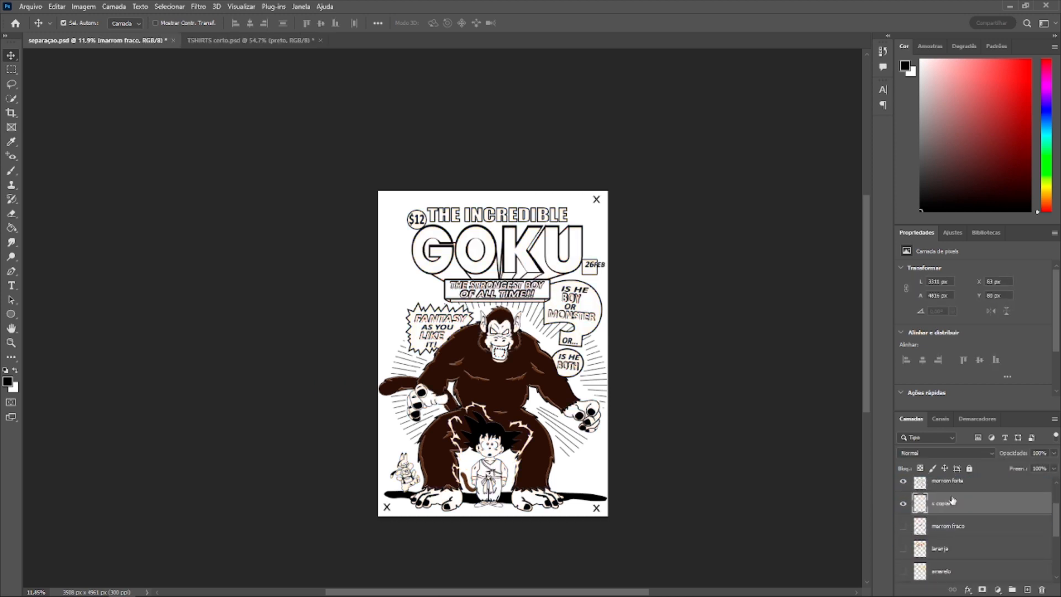
Step: Merge the remaining x mark copies into the upper colour layers, ending with preto, and hide the finished layers
scroll(926, 514, "down", 1)
left_click(938, 526)
left_click(904, 528)
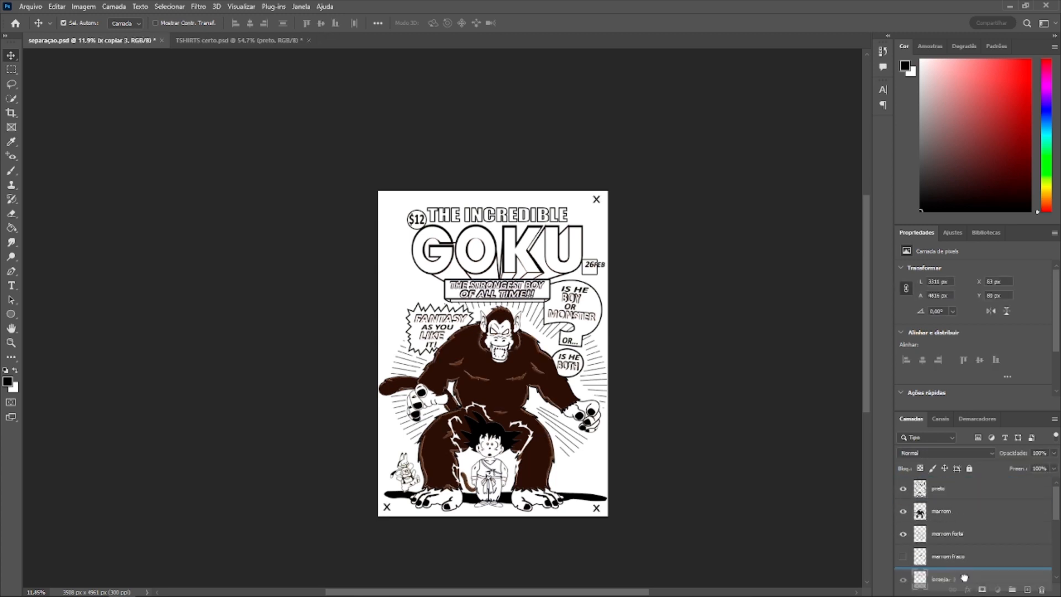
left_click(903, 488)
scroll(923, 514, "down", 3)
left_click(938, 535)
left_click(904, 533)
left_click_drag(938, 535, 946, 496)
left_click(944, 483, "ctrl")
key("ctrl+e")
left_click(904, 482)
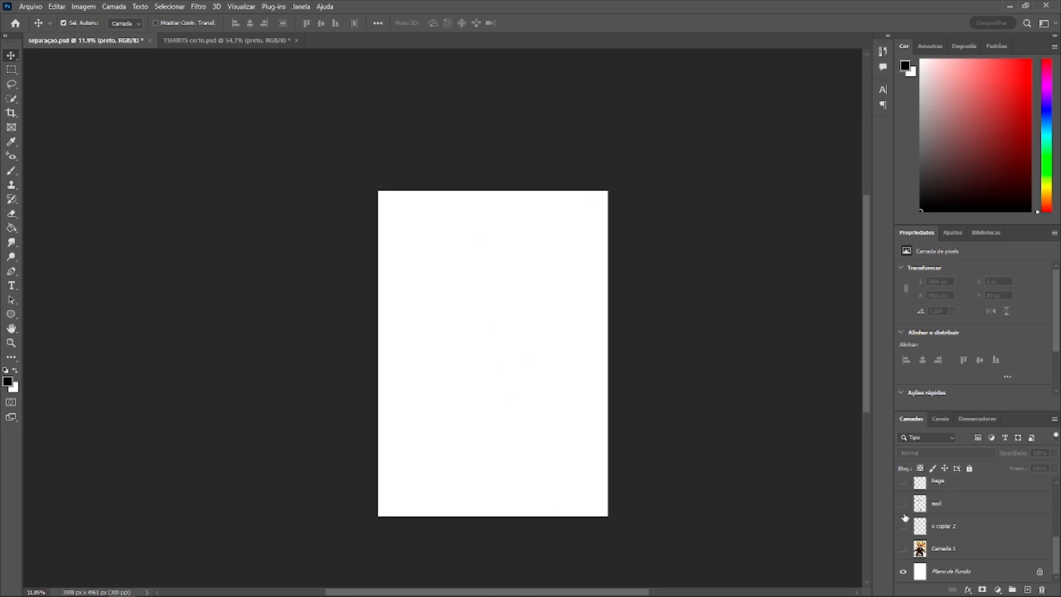
Step: Show all the colour layers again and check the x marks at the page corners
left_click(903, 504)
left_click(903, 482)
scroll(903, 526, "up", 2)
left_click(903, 525)
left_click(903, 482)
left_click(903, 511)
left_click(903, 488)
scroll(437, 472, "up", 6)
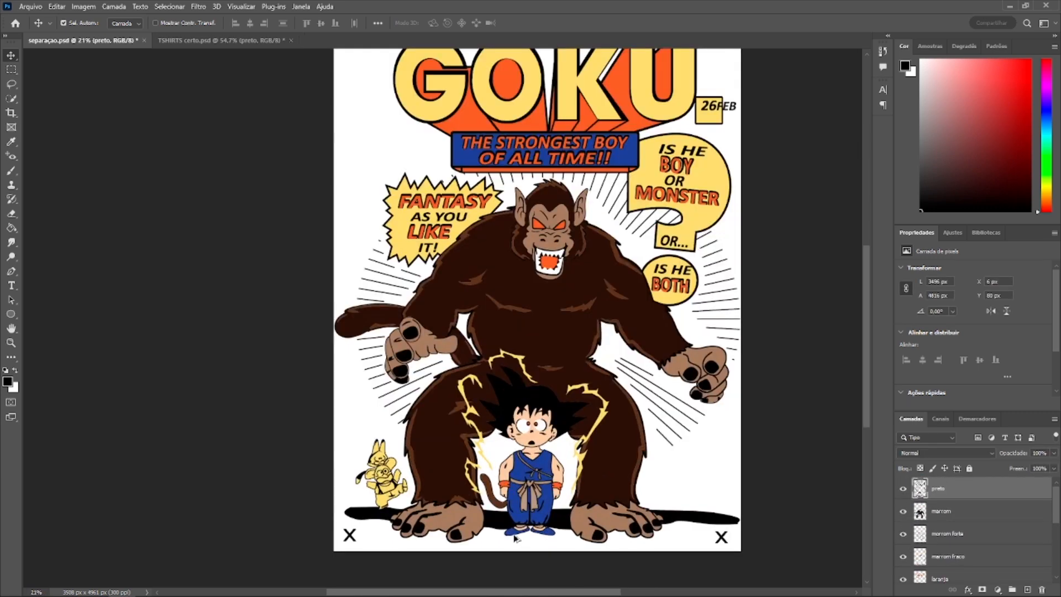
scroll(510, 536, "up", 1)
scroll(936, 534, "down", 2)
scroll(935, 534, "up", 2)
Step: Isolate the azul layer and turn it black with a Black & White adjustment, setting Blues to -200
left_click_drag(903, 488, 903, 534)
left_click(938, 556)
left_click(83, 6)
mouse_move(107, 39)
left_click(266, 114)
left_click_drag(243, 273, 178, 273)
left_click(384, 126)
Step: Show the bege layer and turn it black with a Black & White adjustment, Reds and Yellows at -200
left_click(945, 535)
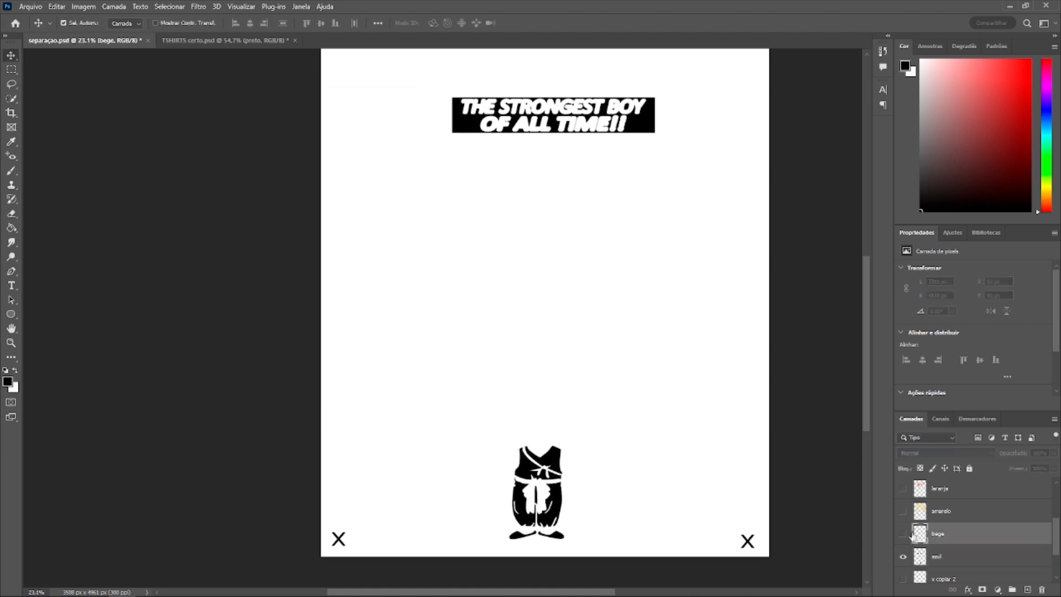
left_click(903, 534)
left_click(83, 7)
left_click(84, 7)
mouse_move(107, 33)
left_click(265, 113)
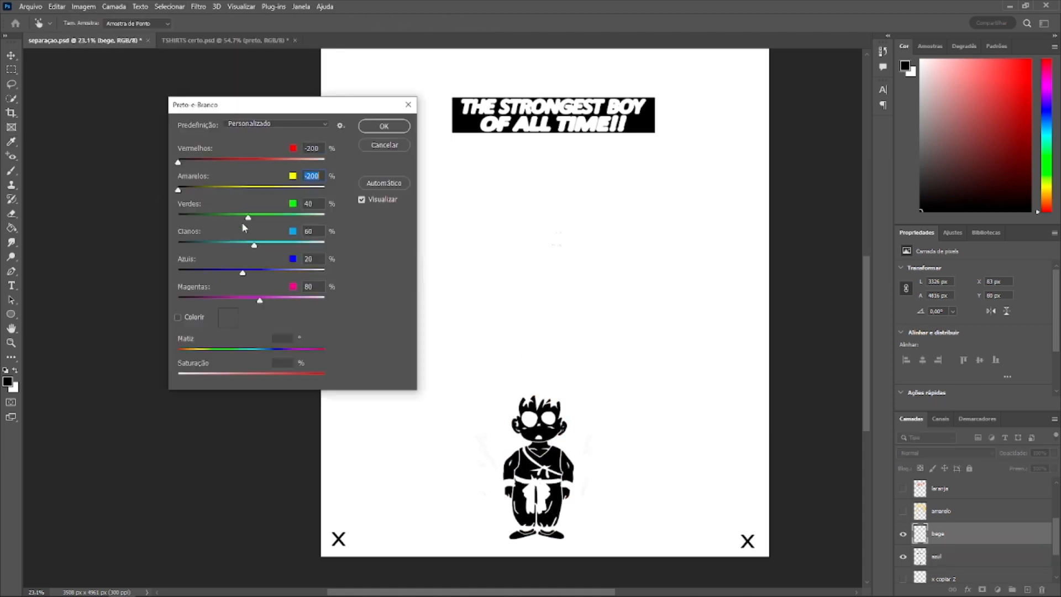
left_click(384, 126)
Step: Show the amarelo layer and apply a black Color Overlay to it
left_click(940, 511)
left_click(903, 511)
double_click(919, 511)
left_click(68, 372)
left_click(334, 263)
left_click(869, 217)
left_click(440, 226)
Step: Apply a black Color Overlay to the laranja and marrom fraco layers, making them visible
double_click(919, 511)
left_click(61, 372)
left_click(440, 225)
left_click(904, 511)
double_click(919, 511)
left_click(61, 371)
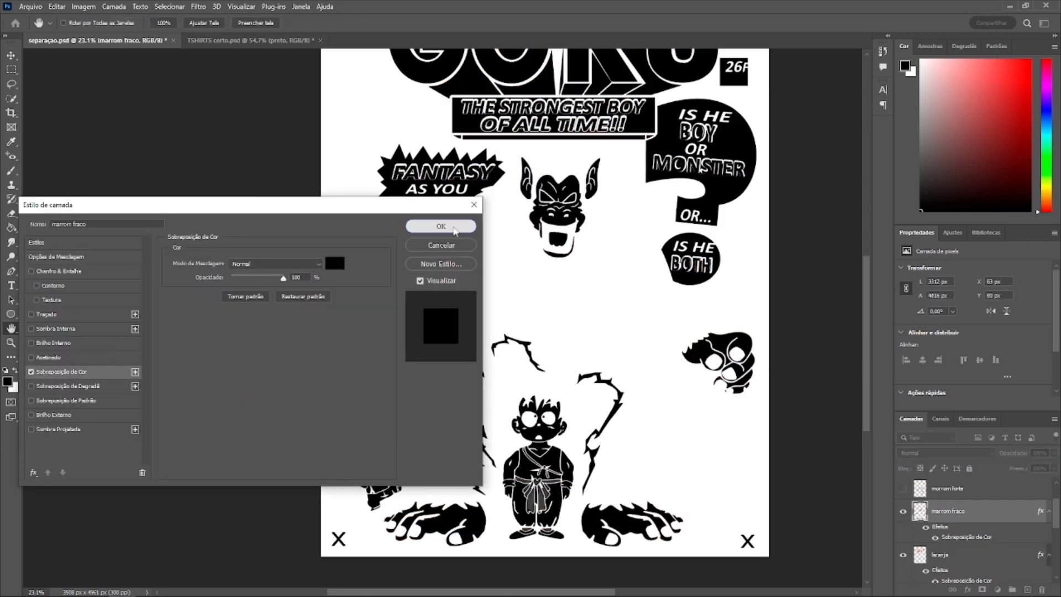
left_click(453, 227)
Step: Apply a black Color Overlay to the marrom forte and marrom layers
double_click(919, 511)
left_click(61, 372)
left_click(440, 226)
left_click(903, 511)
double_click(919, 511)
left_click(61, 372)
left_click(440, 226)
Step: Show the preto layer and inspect the stacked black layers up close
left_click(904, 489)
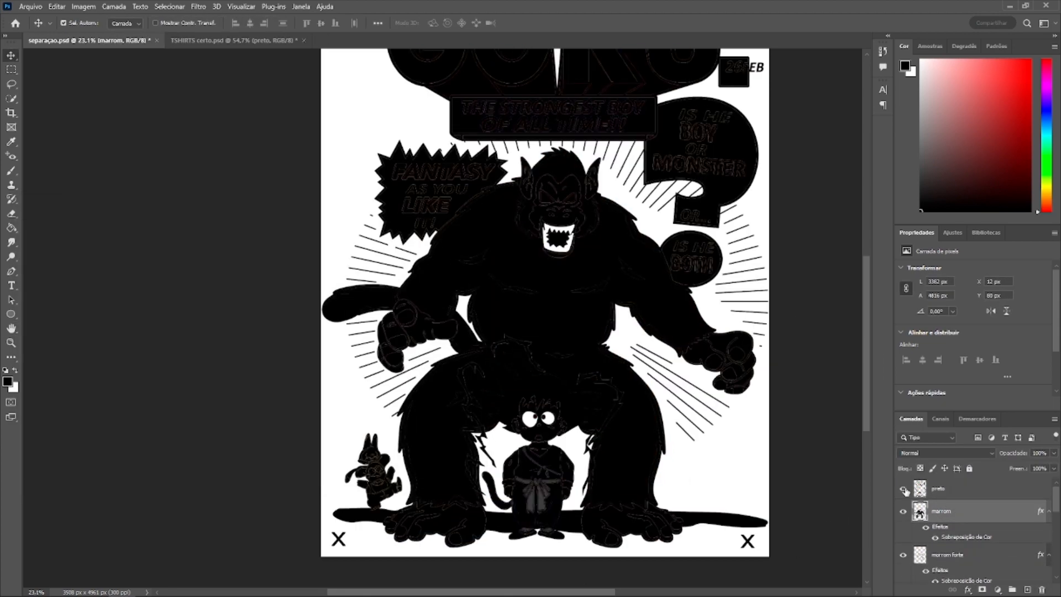
scroll(422, 323, "up", 10)
scroll(423, 323, "down", 5)
scroll(927, 530, "down", 3)
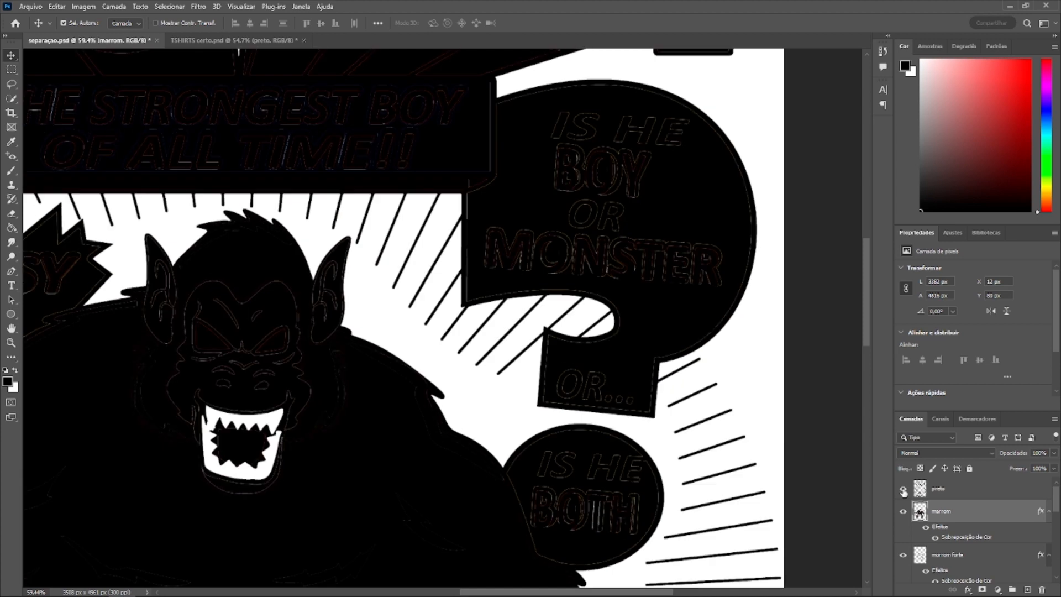
scroll(688, 533, "down", 10)
scroll(450, 529, "up", 7)
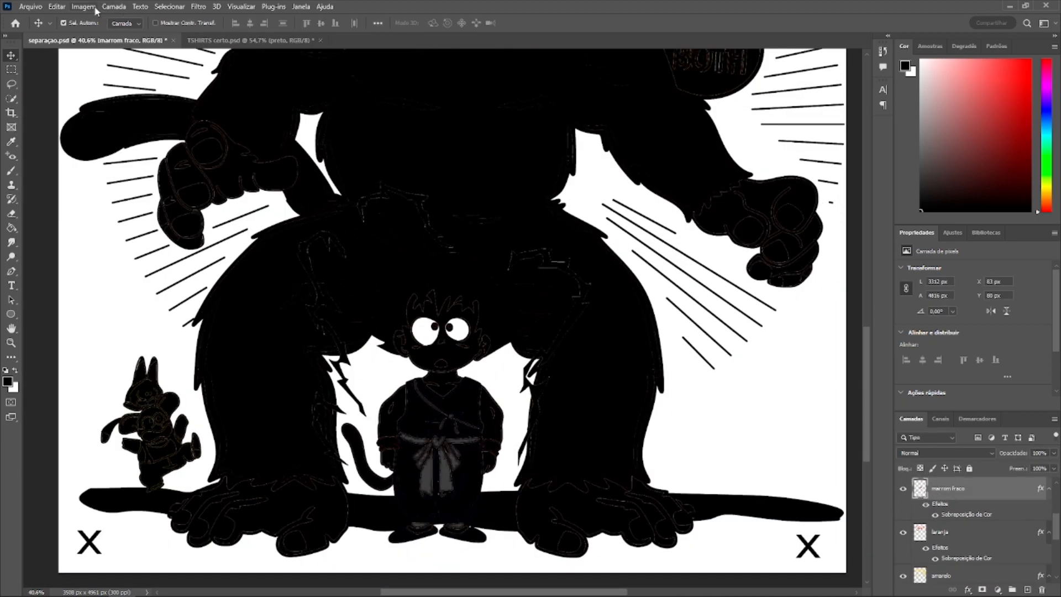
Step: Darken the marrom fraco layer with a Black & White adjustment followed by Levels
left_click(83, 7)
mouse_move(94, 33)
left_click(259, 126)
left_click_drag(260, 300, 174, 301)
left_click(376, 128)
key("ctrl+l")
left_click_drag(737, 201, 601, 201)
left_click(802, 98)
Step: Hide the neighbouring colour layers to expose Goku's belt on the marrom fraco layer
left_click(904, 576)
scroll(904, 553, "up", 3)
left_click(903, 510)
left_click(902, 489)
scroll(906, 508, "down", 2)
scroll(430, 469, "up", 5)
scroll(436, 469, "up", 2)
Step: Fill the left sash pieces and the belt bands on Goku's waist with black using the Paint Bucket
left_click(11, 228)
left_click(428, 487)
left_click(410, 445)
left_click(399, 423)
left_click(395, 376)
left_click(500, 378)
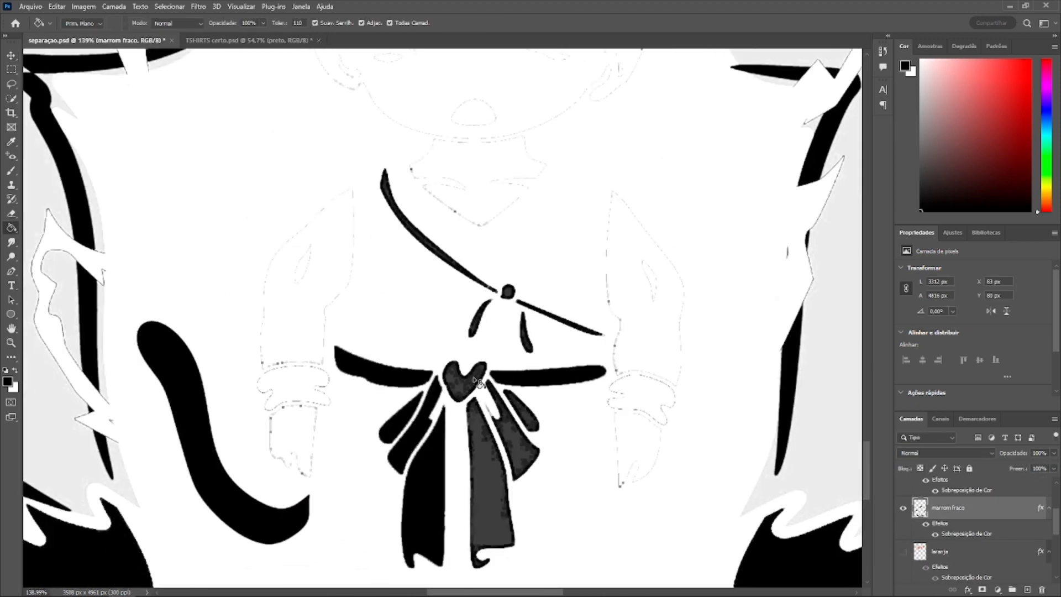
Step: Fill the belt knot and the right sash pieces with black on the marrom fraco layer
left_click(465, 383)
left_click(486, 453)
left_click(513, 442)
scroll(479, 346, "down", 6)
scroll(531, 452, "up", 5)
left_click(416, 431)
left_click(315, 431)
scroll(323, 447, "down", 8)
scroll(906, 525, "up", 2)
Step: Isolate the marrom fraco layer and erase the stray specks around Goku's belt and feet
left_click(904, 514)
scroll(904, 513, "down", 1)
scroll(429, 322, "up", 5)
scroll(411, 359, "down", 6)
scroll(375, 439, "up", 6)
left_click(12, 214)
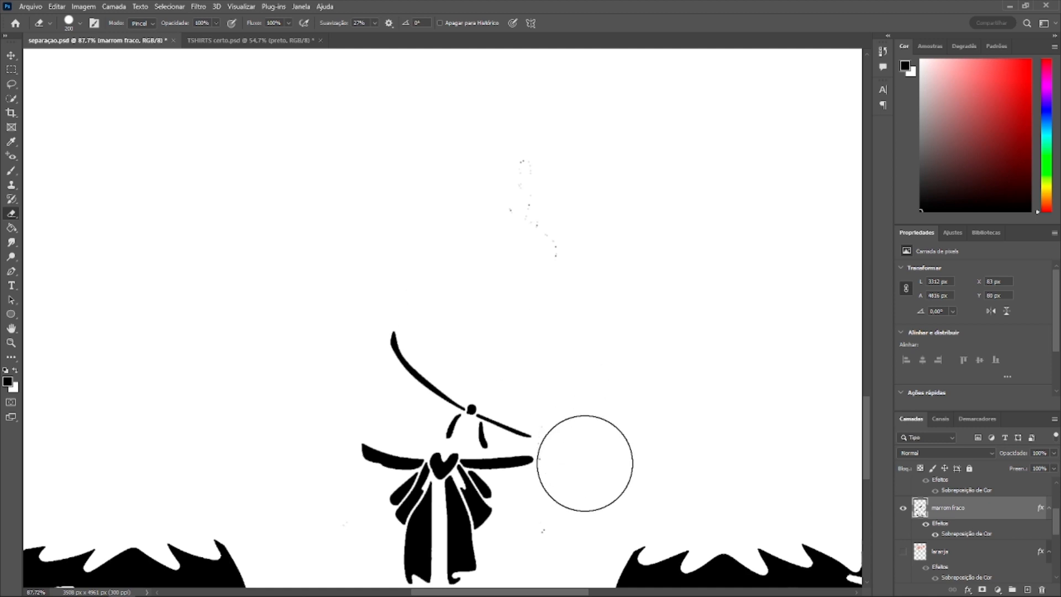
left_click_drag(589, 469, 590, 257)
scroll(590, 257, "down", 5)
scroll(555, 414, "up", 6)
left_click(903, 508)
left_click(903, 508)
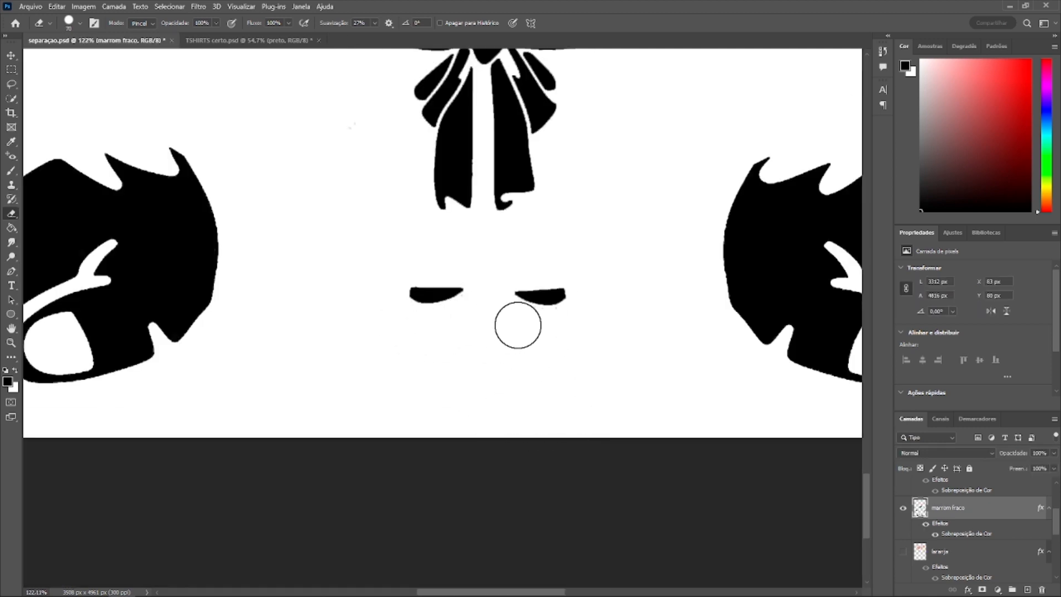
Step: Compare the marrom fraco and laranja layers by switching their visibility and examine them for leftover marks
scroll(425, 271, "down", 8)
scroll(332, 221, "down", 6)
left_click(903, 551)
left_click(903, 507)
scroll(411, 144, "up", 6)
scroll(411, 182, "down", 4)
left_click(903, 551)
left_click(902, 510)
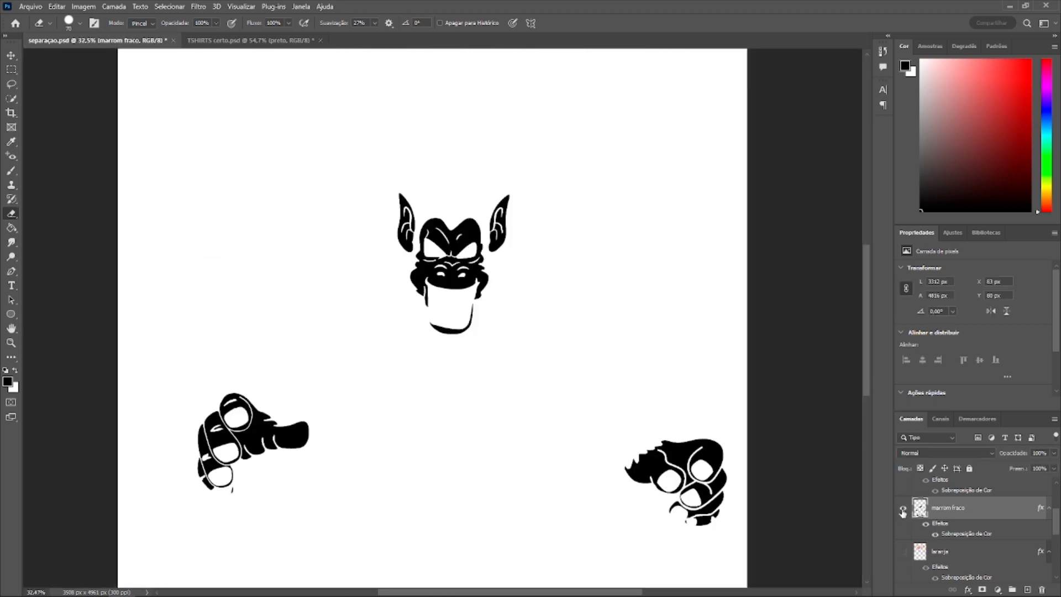
Step: Hide the marrom fraco layer, then select the marrom forte layer and show it on its own
left_click(903, 508)
scroll(902, 511, "up", 1)
left_click(903, 509)
scroll(446, 449, "down", 4)
left_click(948, 508)
left_click(903, 509)
left_click(903, 509)
Step: Erase the faint face, hand, foot and lettering remnants around the ape on the marrom forte layer with a large Eraser
key("bracketright")
key("bracketright")
key("bracketright")
key("bracketright")
key("bracketright")
key("bracketright")
key("bracketright")
key("bracketright")
key("bracketright")
key("bracketright")
key("bracketright")
key("bracketright")
key("bracketright")
key("bracketright")
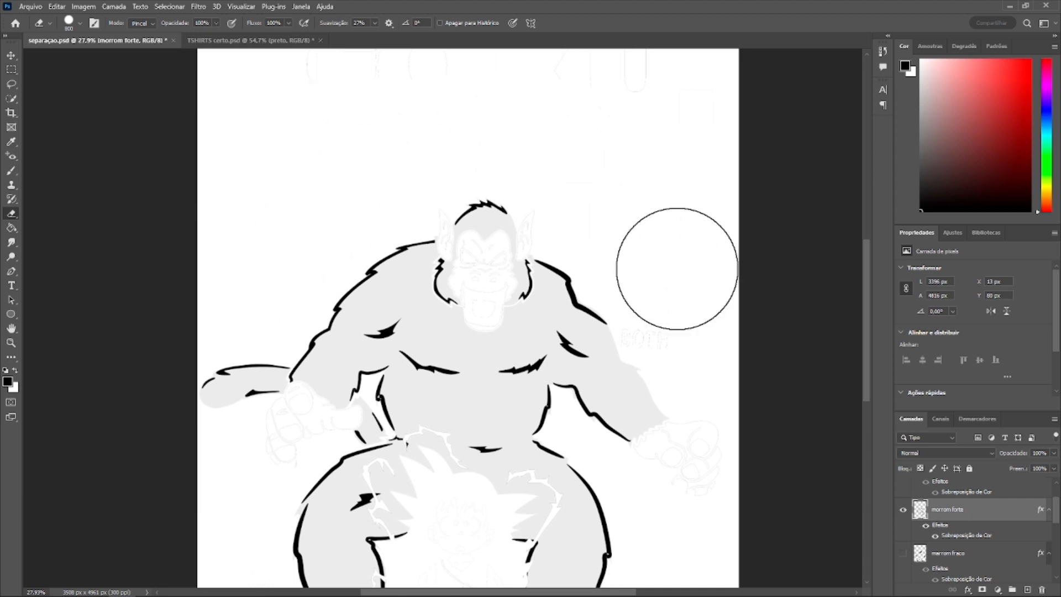
key("bracketleft")
key("bracketleft")
key("bracketleft")
key("bracketleft")
key("bracketleft")
key("bracketleft")
key("bracketleft")
key("bracketleft")
key("bracketleft")
key("bracketleft")
key("bracketleft")
scroll(497, 414, "down", 5)
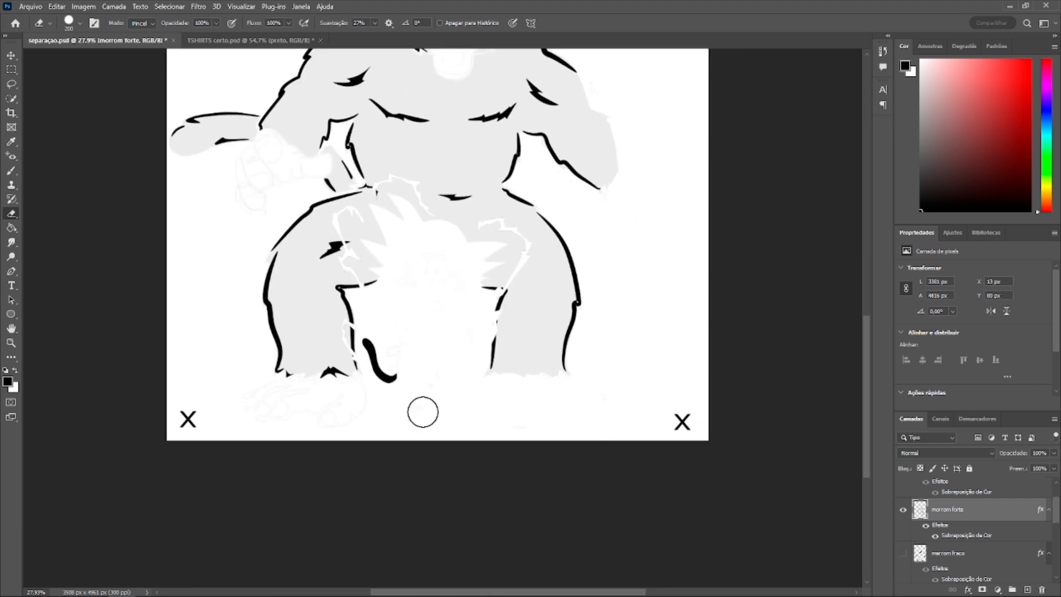
scroll(293, 220, "up", 6)
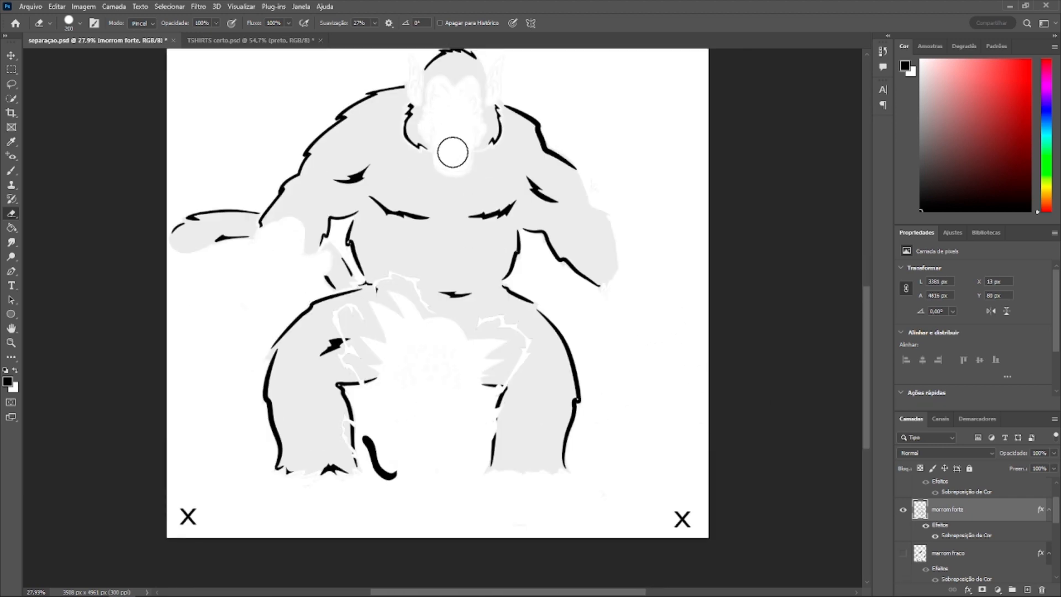
scroll(442, 331, "down", 3)
scroll(443, 331, "up", 3)
Step: Apply a Levels adjustment to the marrom forte layer with input levels around 100, 1 and 196
key("ctrl+l")
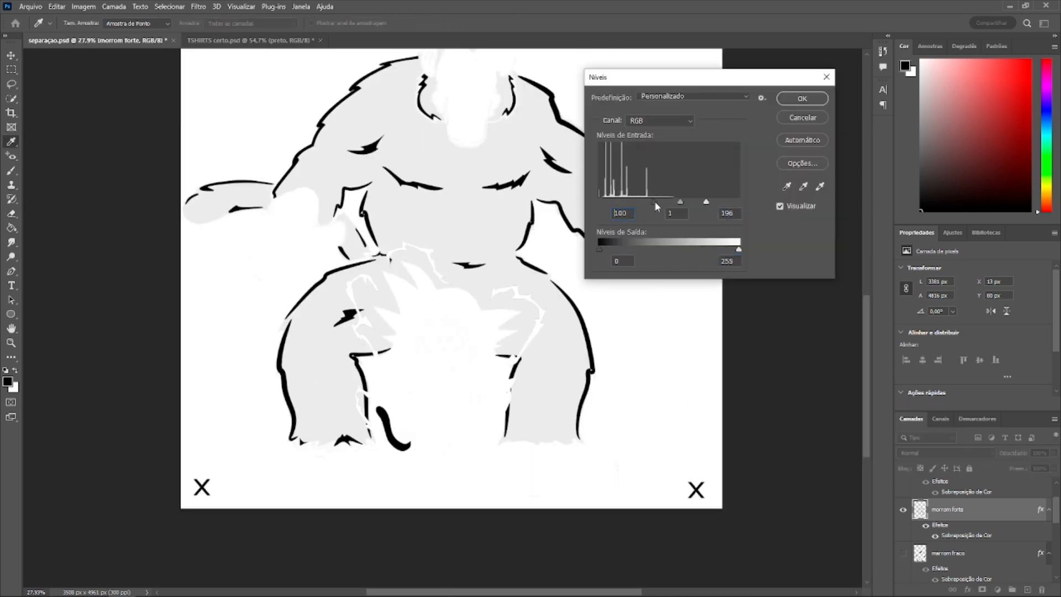
key("Return")
scroll(530, 340, "down", 4)
Step: Erase the thin leftover lines around the ape's head, ears and jaw on the marrom forte layer
scroll(485, 193, "up", 10)
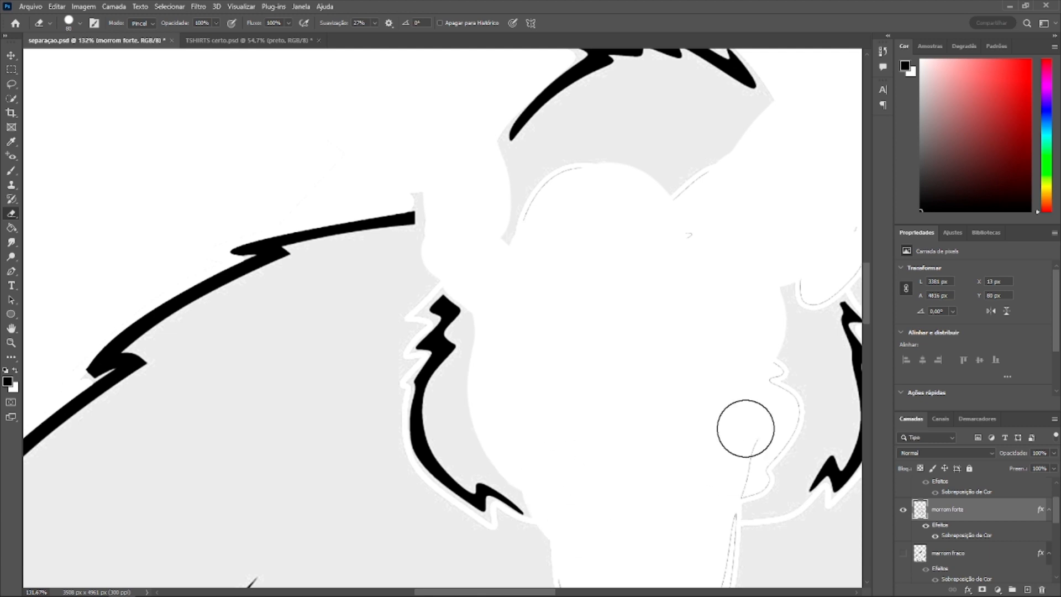
left_click_drag(746, 428, 774, 475)
left_click_drag(718, 194, 363, 351)
left_click_drag(499, 406, 459, 440)
left_click_drag(387, 572, 496, 49)
left_click_drag(419, 268, 337, 243)
Step: Erase the jagged outline on the ape's right-hand thigh and the stray marks around Goku
scroll(354, 326, "down", 4)
left_click_drag(734, 528, 627, 87)
left_click_drag(441, 239, 440, 168)
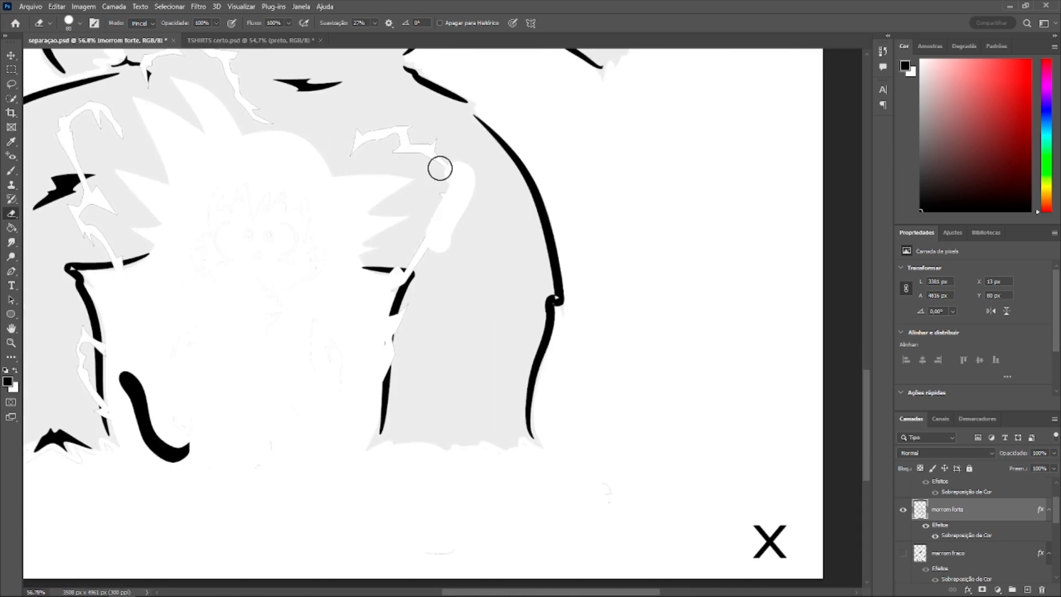
left_click_drag(265, 433, 584, 304)
Step: Erase the jagged lines and stray marks along the ape's left-hand leg and foot, undoing the last stroke
scroll(243, 329, "up", 4)
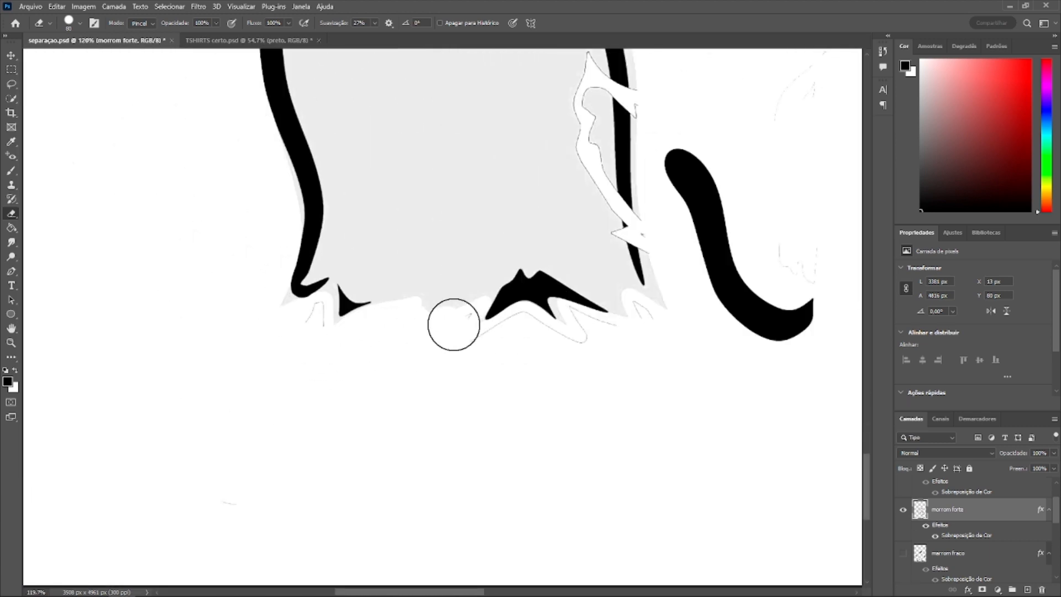
mouse_move(789, 235)
left_mouse_down()
mouse_move(680, 360)
mouse_move(635, 580)
left_mouse_up()
left_click_drag(412, 227, 497, 187)
left_click_drag(403, 116, 451, 310)
mouse_move(449, 257)
left_mouse_down()
mouse_move(485, 173)
mouse_move(552, 226)
left_mouse_up()
left_click_drag(636, 72, 509, 302)
mouse_move(520, 276)
left_mouse_down()
mouse_move(681, 372)
mouse_move(742, 424)
left_mouse_up()
left_click_drag(295, 232, 187, 194)
left_click_drag(387, 552, 397, 55)
left_click_drag(337, 297, 362, 467)
key("ctrl+z")
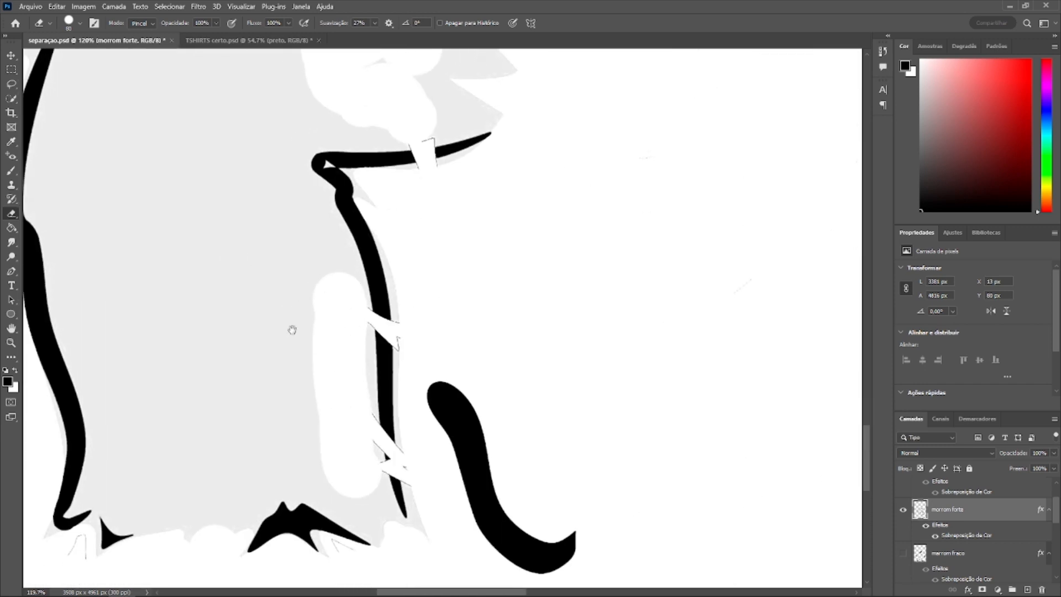
Step: Compare the marrom forte layer on and off, and erase fine remnants around the ape's hand and waist with a smaller Eraser
left_click_drag(293, 330, 498, 22)
key("[")
key("[")
key("[")
key("[")
scroll(444, 256, "down", 3)
scroll(431, 460, "up", 6)
scroll(919, 549, "up", 2)
left_click(902, 513)
left_click(902, 513)
scroll(672, 457, "up", 3)
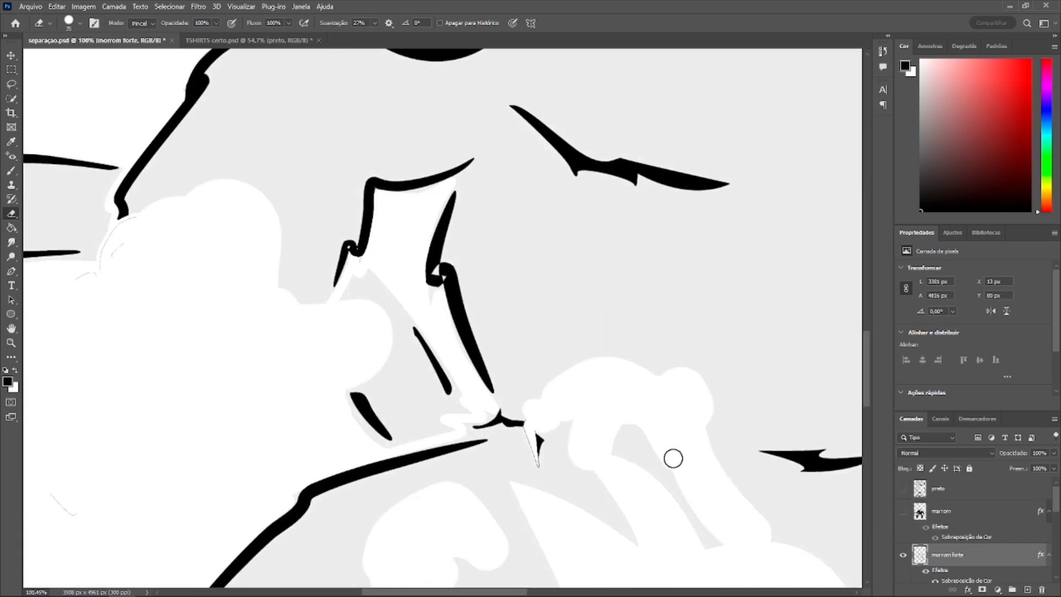
left_click_drag(360, 197, 388, 202)
left_click_drag(773, 320, 444, 284)
Step: Enlarge the Eraser and remove the remaining thin lines beside the ape's wrist and waist
key("]")
key("]")
key("]")
key("]")
key("]")
key("]")
key("]")
left_click_drag(445, 266, 489, 316)
scroll(488, 316, "down", 10)
scroll(568, 326, "up", 9)
left_click_drag(578, 331, 568, 318)
scroll(568, 318, "down", 10)
scroll(591, 360, "up", 10)
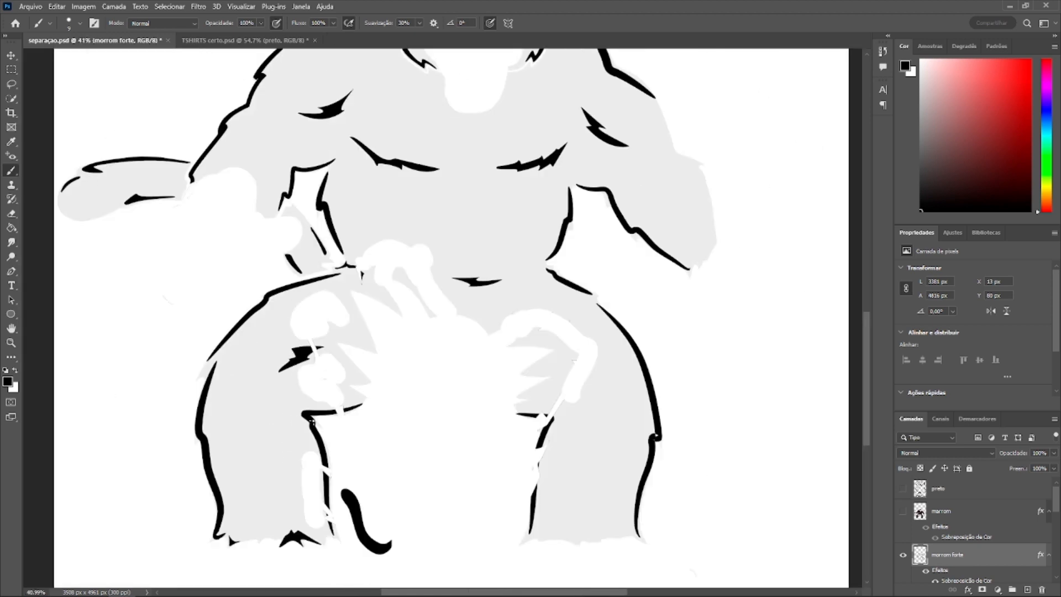
Step: Erase the two thin diagonal lines crossing the dark fur mark on the ape's left-hand thigh
scroll(77, 216, "down", 10)
scroll(93, 273, "up", 10)
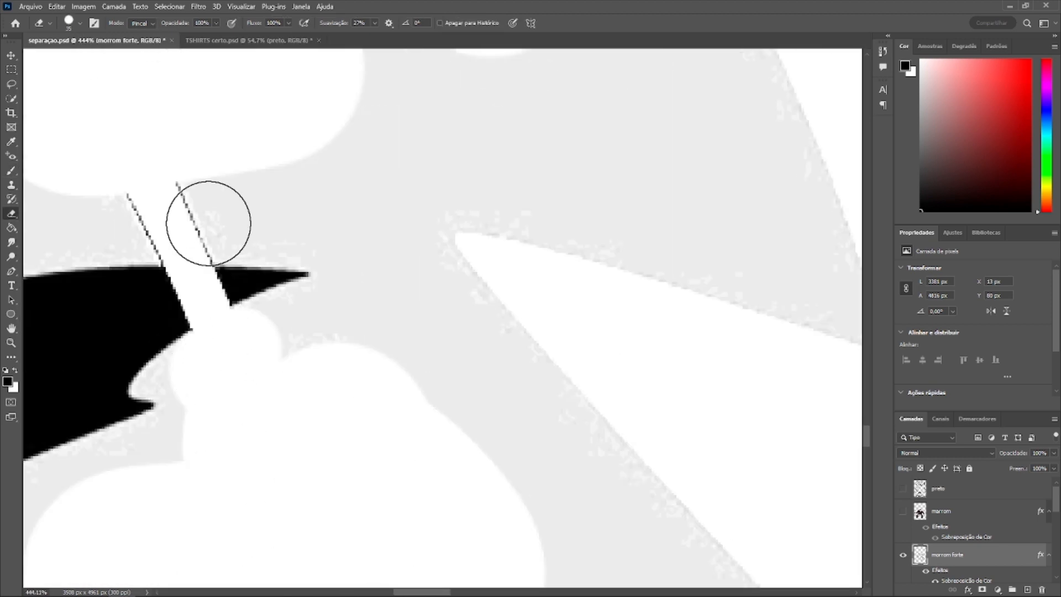
left_click_drag(211, 225, 142, 213)
scroll(143, 213, "down", 10)
Step: Erase the thin jagged edges above the knee line on the ape's right-hand thigh
scroll(653, 349, "up", 10)
left_click_drag(607, 253, 578, 254)
left_click_drag(566, 493, 567, 475)
left_click_drag(695, 256, 743, 182)
left_click_drag(778, 177, 528, 310)
left_click_drag(629, 166, 528, 384)
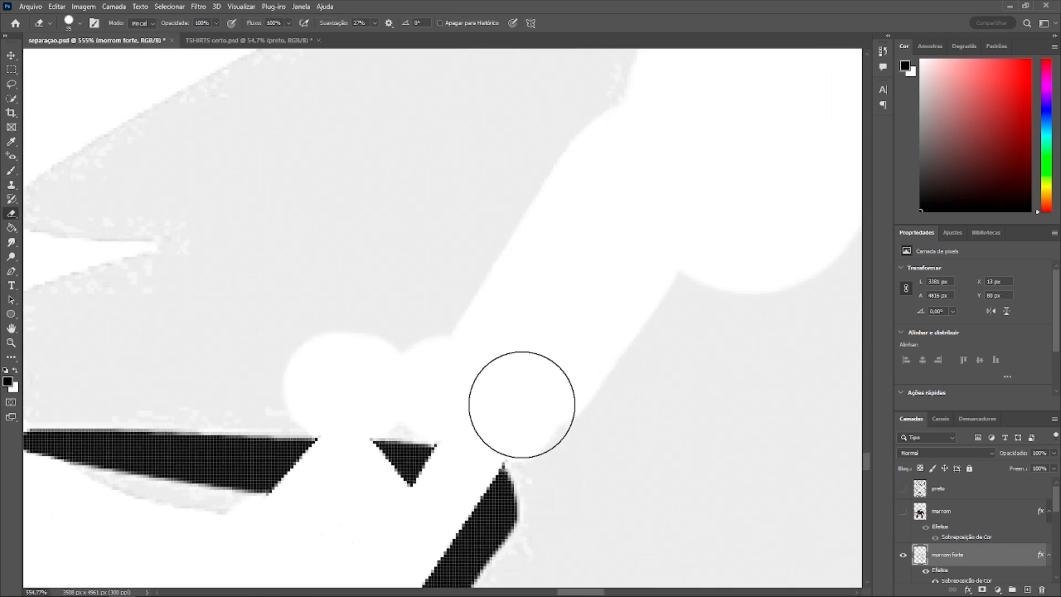
Step: Erase the leftover edges beside the broken inner outlines of the ape's legs
scroll(528, 384, "down", 5)
scroll(385, 369, "up", 3)
scroll(308, 452, "down", 2)
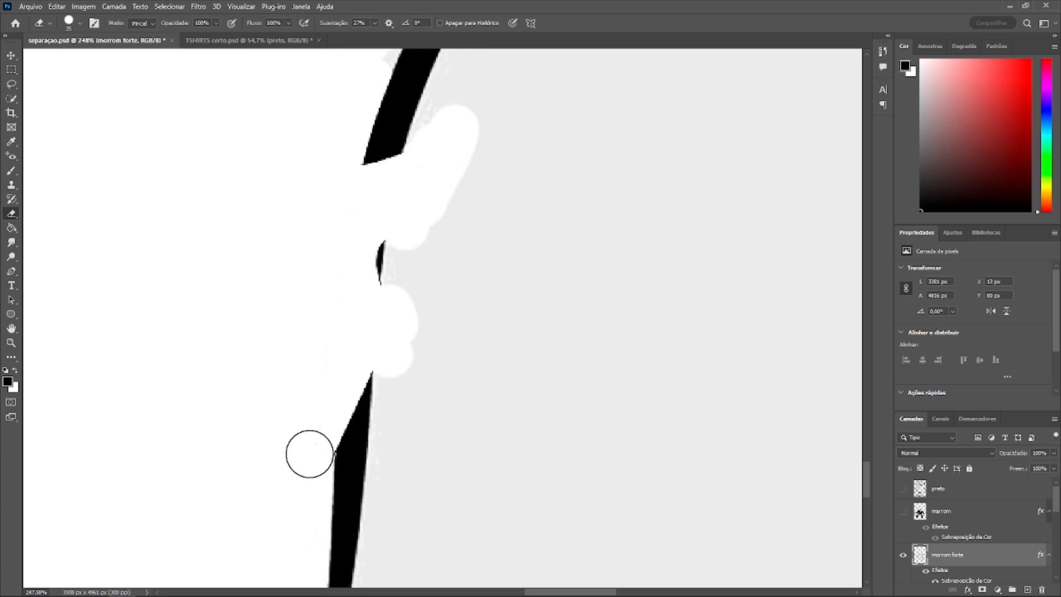
scroll(341, 326, "up", 3)
left_click_drag(244, 157, 276, 299)
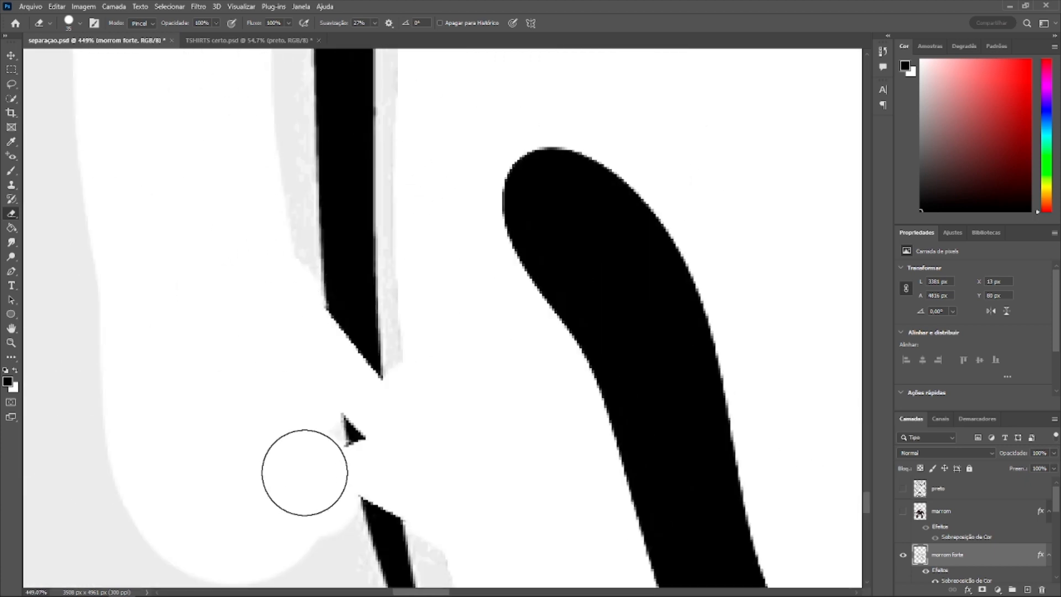
Step: Erase the remaining small fragments around the left-hand leg outline and body contours, reducing the Eraser size for fine areas
scroll(297, 469, "down", 6)
scroll(316, 330, "up", 5)
scroll(203, 324, "down", 5)
left_click_drag(269, 105, 376, 442)
scroll(376, 444, "up", 6)
scroll(374, 543, "down", 6)
scroll(429, 279, "up", 6)
mouse_move(429, 278)
left_mouse_down()
mouse_move(395, 149)
mouse_move(454, 98)
left_mouse_up()
key("bracketleft")
scroll(441, 249, "down", 8)
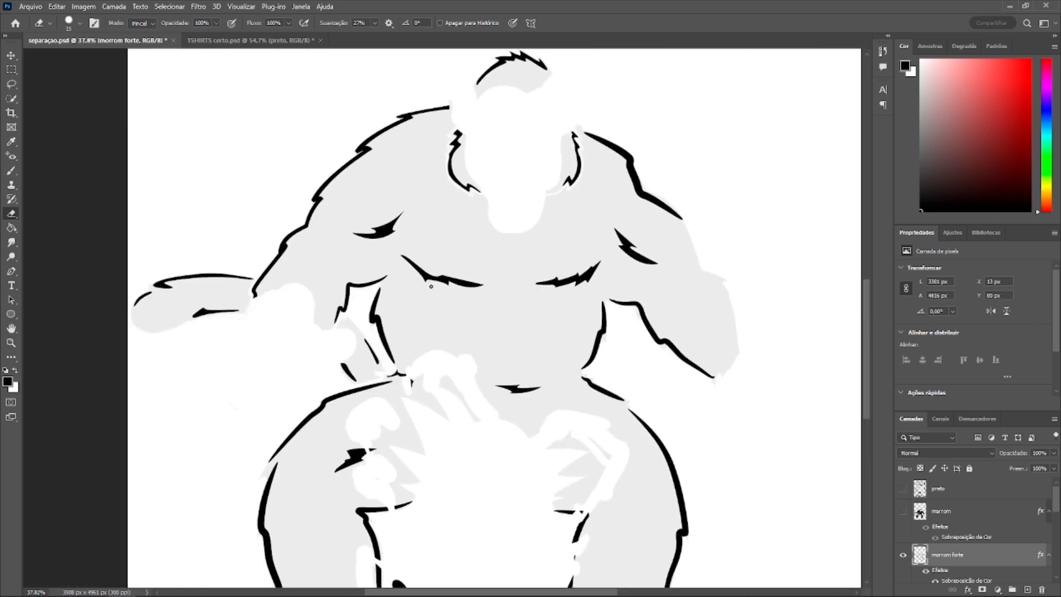
Step: Apply Levels with input levels 72, 0.7 and 114 to marrom forte, and brush the ape's belly with the Background Eraser
key("ctrl+l")
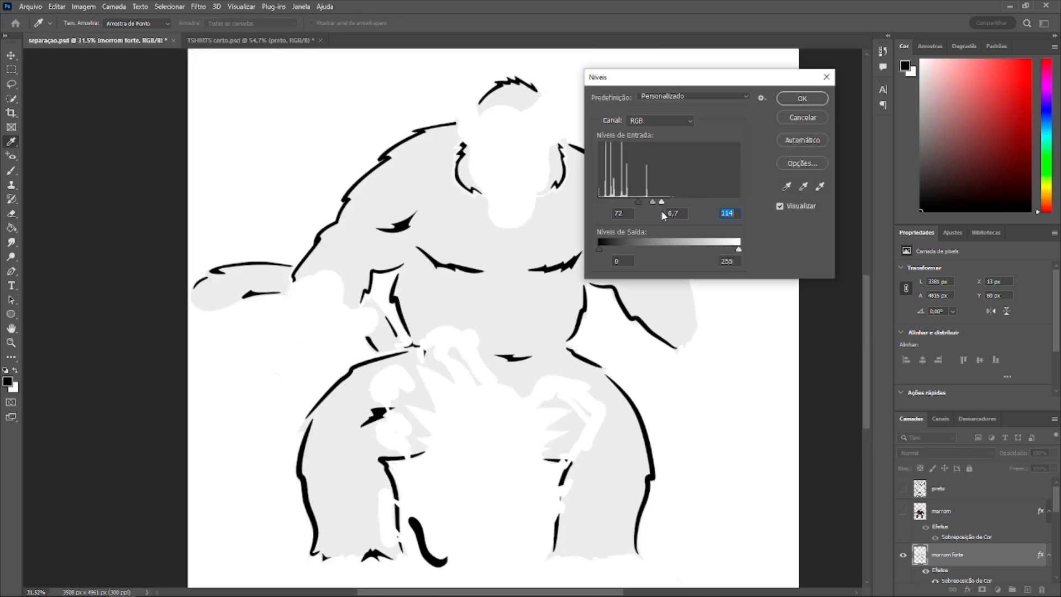
key("Return")
mouse_move(389, 218)
left_mouse_down()
mouse_move(415, 183)
mouse_move(371, 343)
mouse_move(587, 413)
mouse_move(343, 331)
mouse_move(449, 343)
left_mouse_up()
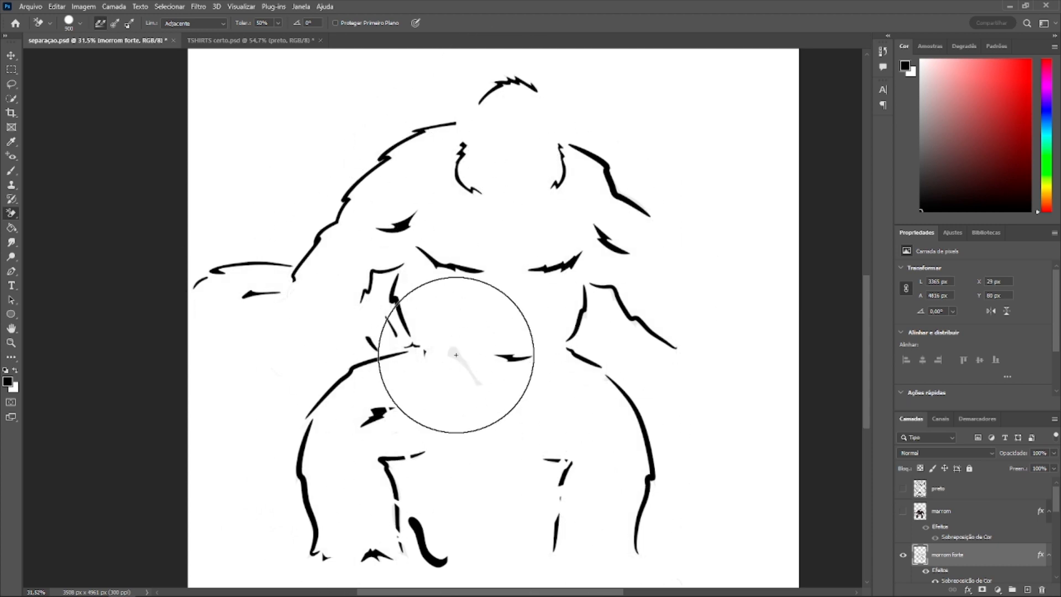
Step: Examine the marrom forte outlines closely around the arms, tail and legs for remaining traces
scroll(355, 450, "up", 4)
scroll(362, 357, "down", 4)
scroll(719, 342, "up", 5)
scroll(414, 277, "down", 5)
scroll(119, 193, "up", 4)
scroll(125, 199, "down", 3)
scroll(729, 248, "up", 4)
scroll(735, 332, "down", 6)
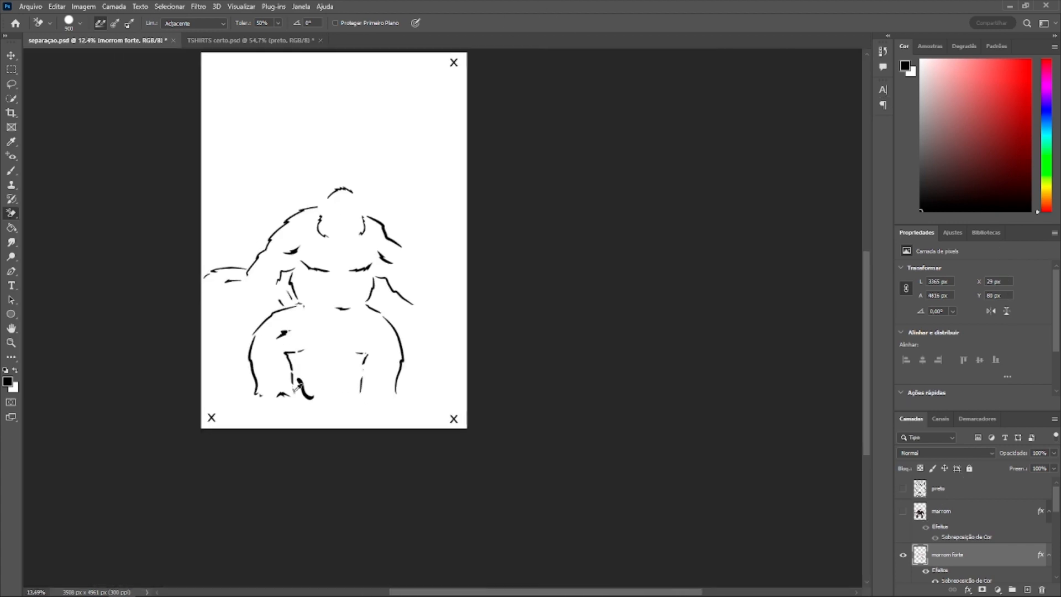
scroll(273, 225, "up", 5)
scroll(385, 431, "down", 3)
scroll(385, 432, "down", 2)
scroll(351, 297, "up", 6)
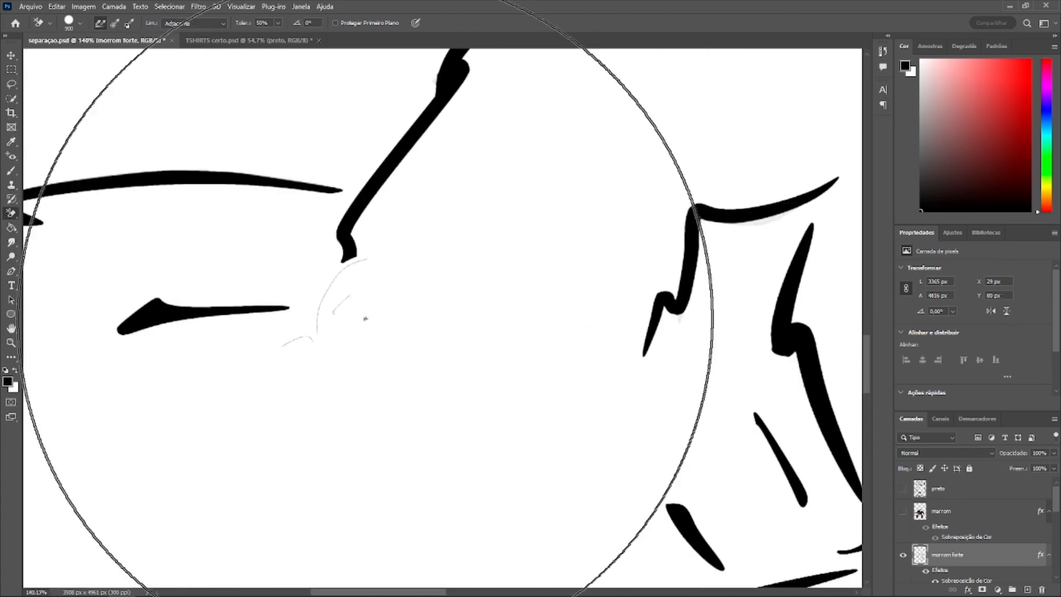
Step: Switch back to the regular Eraser and remove the faint residue beside the ape's wrist and thigh outlines
key("shift+e")
scroll(686, 329, "down", 4)
scroll(611, 308, "up", 6)
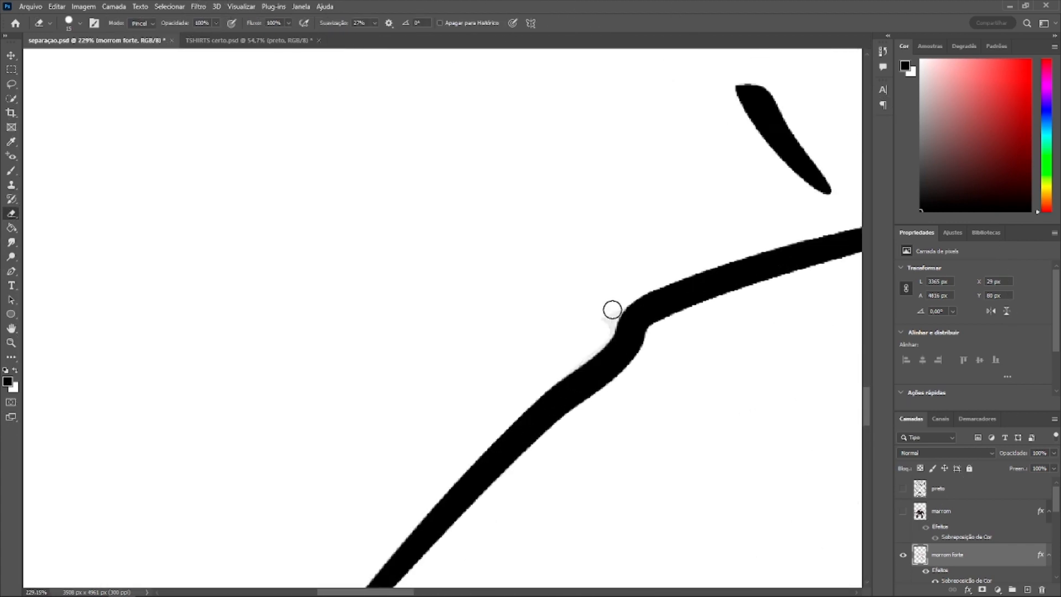
scroll(608, 359, "down", 3)
scroll(599, 407, "up", 4)
scroll(449, 267, "down", 8)
Step: Show all the separation layers and check individual layers such as laranja for leftover marks
left_click_drag(903, 487, 903, 574)
scroll(298, 486, "up", 5)
scroll(299, 481, "down", 3)
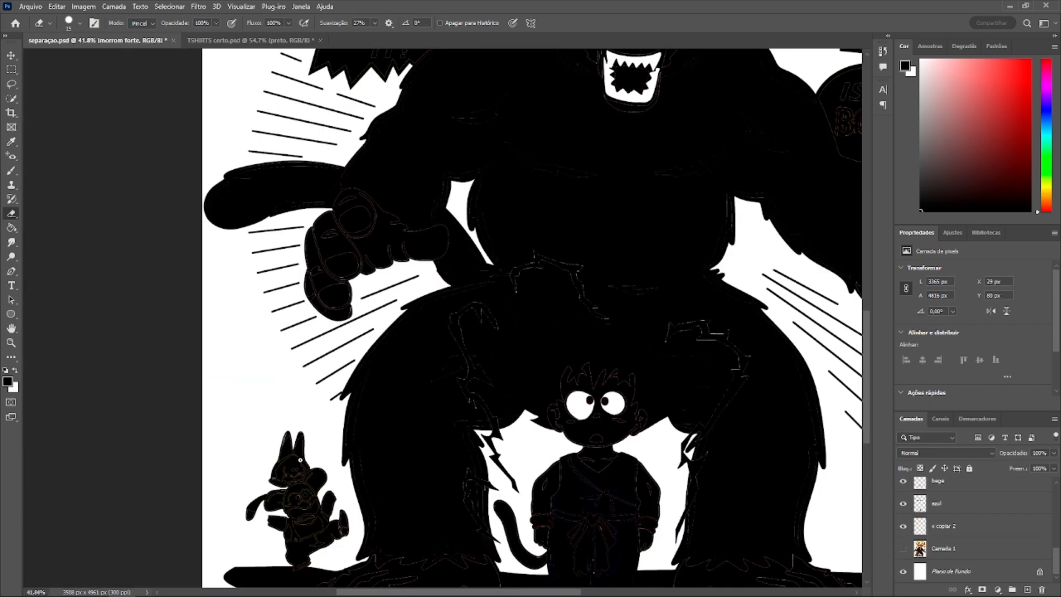
scroll(309, 475, "up", 2)
left_click(901, 521)
left_click(902, 525)
left_click(902, 503)
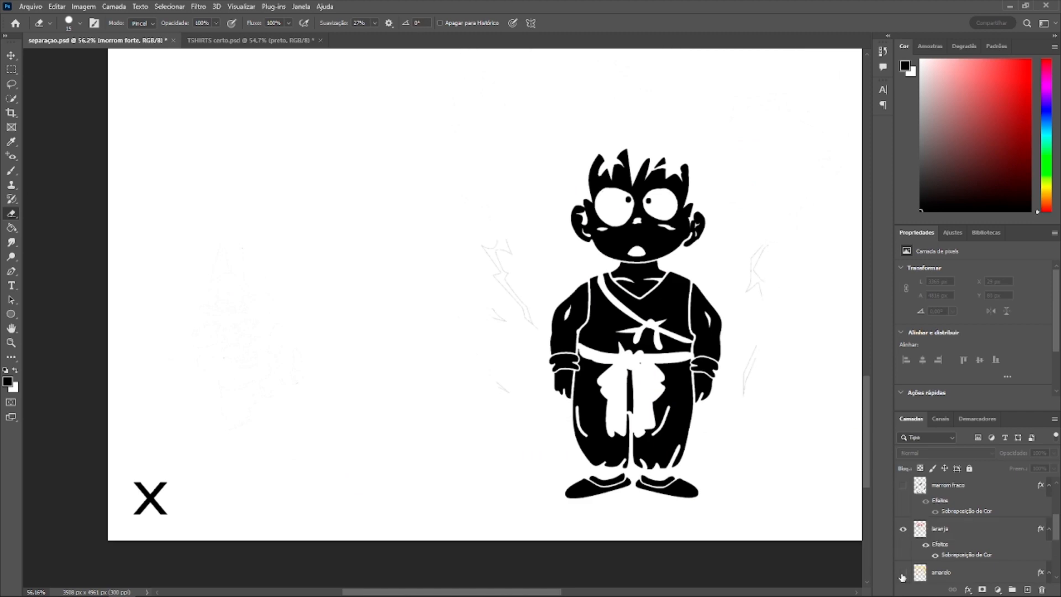
scroll(265, 409, "up", 5)
scroll(266, 409, "down", 8)
scroll(961, 544, "up", 3)
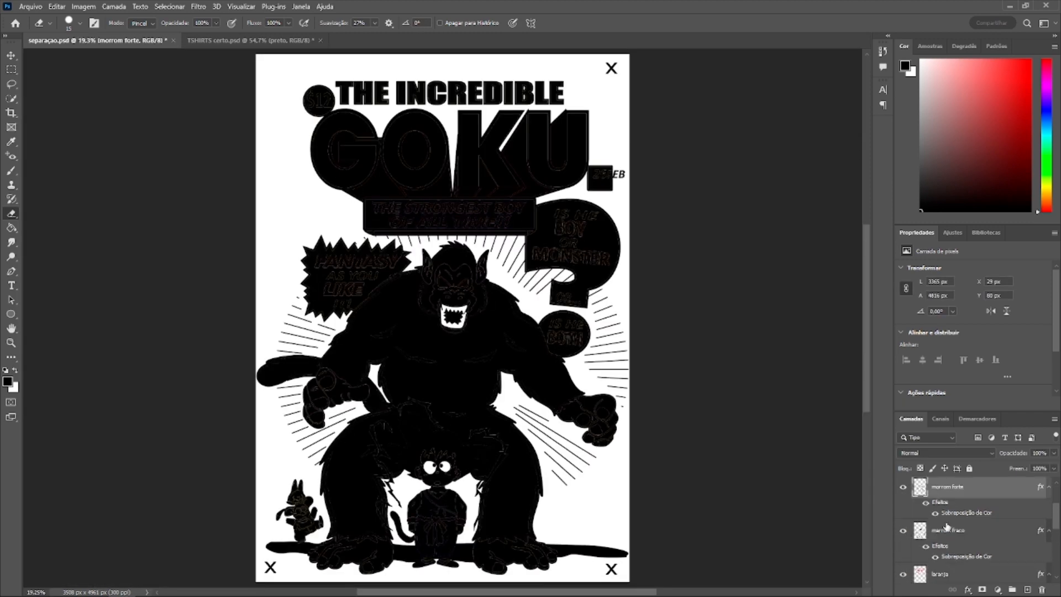
Step: Hide the other colour layers and the original artwork, leaving the azul layer selected and visible
left_click_drag(903, 548, 902, 503)
scroll(902, 513, "up", 3)
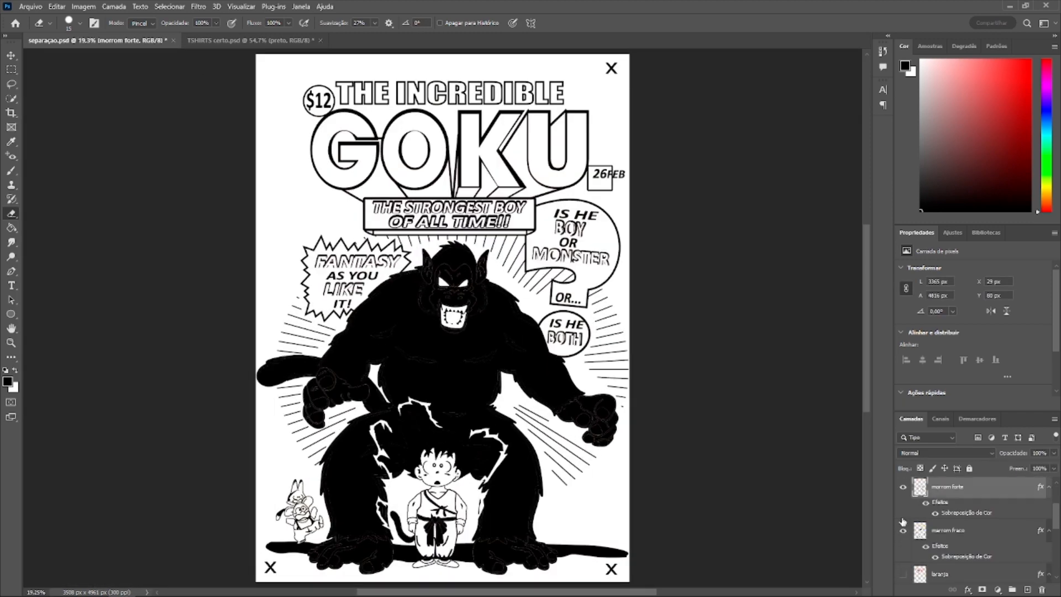
left_click_drag(903, 569, 903, 486)
scroll(904, 569, "down", 6)
left_click(903, 503)
left_click(903, 502)
left_click(936, 507)
left_click(903, 502)
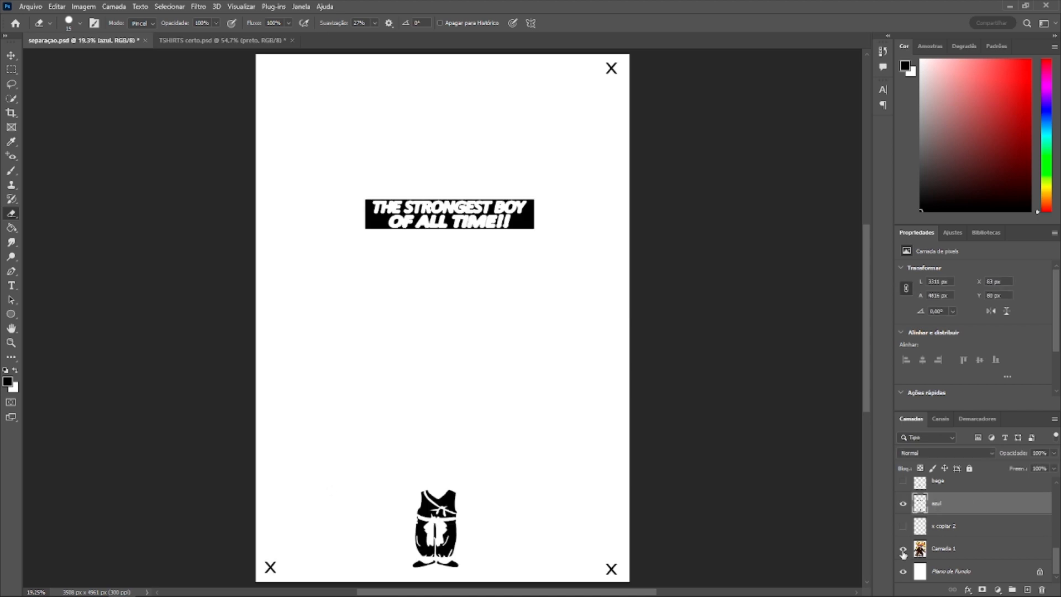
Step: Add a small AZUL text label in the page's upper-left corner and merge it into the azul layer
key("t")
left_click(272, 78)
type("AZUL")
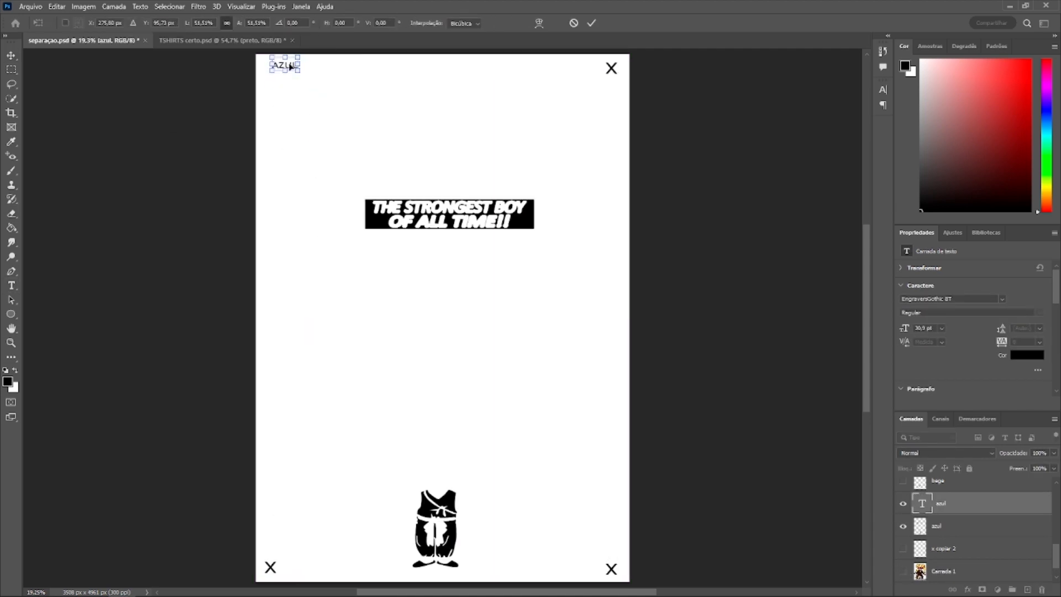
key("ctrl+e")
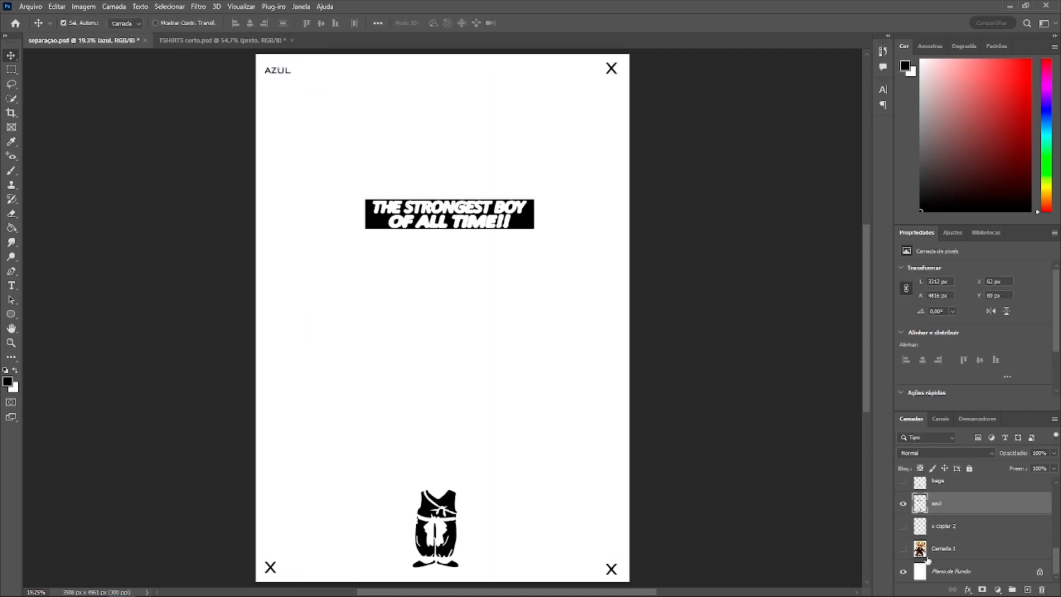
Step: Isolate the bege layer and merge a small BEGE text label into it in the page's upper-left corner
scroll(903, 514, "up", 2)
left_click(936, 525)
left_click(904, 525)
left_click(904, 548)
key("t")
left_click(274, 65)
type("B")
left_click_drag(313, 64, 291, 77)
key("ctrl+e")
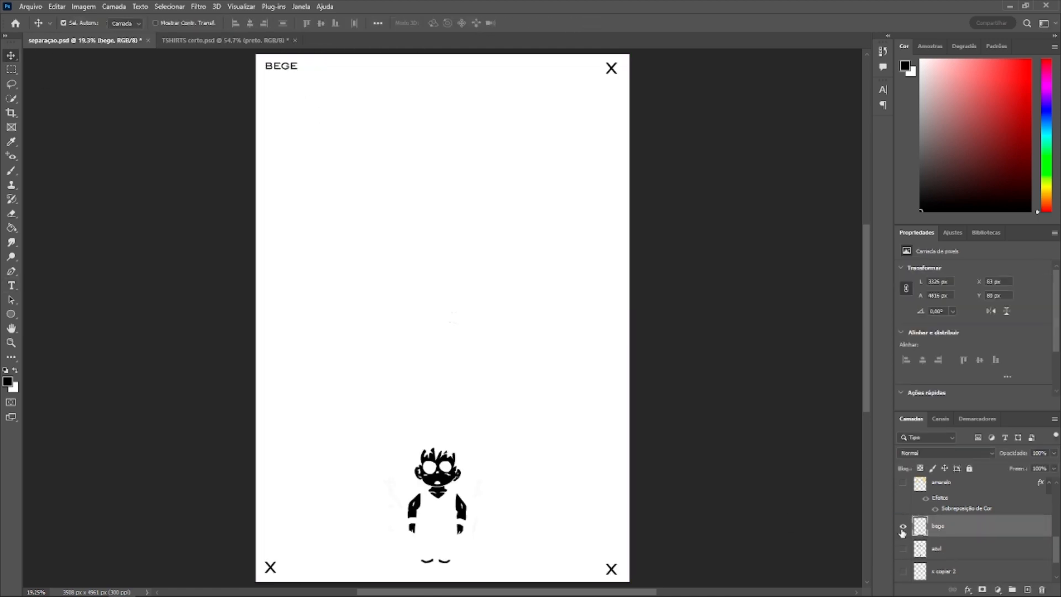
Step: Show amarelo instead of the bege layer and merge a small AMARELO label into it in the page's upper-left corner
left_click(902, 528)
scroll(903, 522, "up", 1)
left_click(903, 506)
left_click(943, 509)
left_click(281, 75)
type("AMARELO")
key("ctrl+Return")
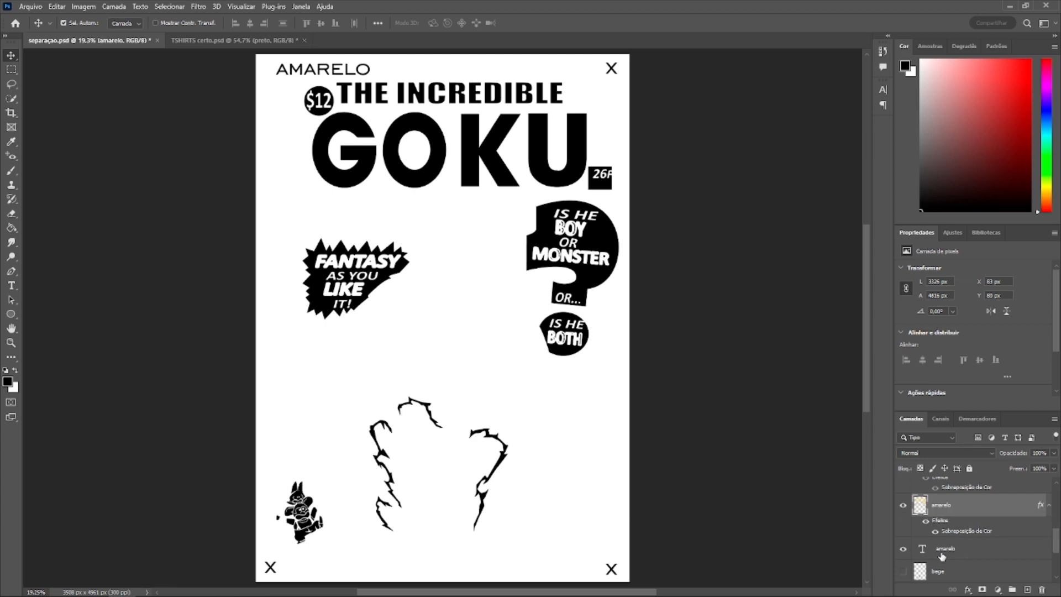
key("ctrl+t")
left_click(940, 506, "shift")
key("ctrl+e")
Step: Add a small LARANJA label in the page's upper-left corner and merge it into the laranja layer
left_click(957, 515)
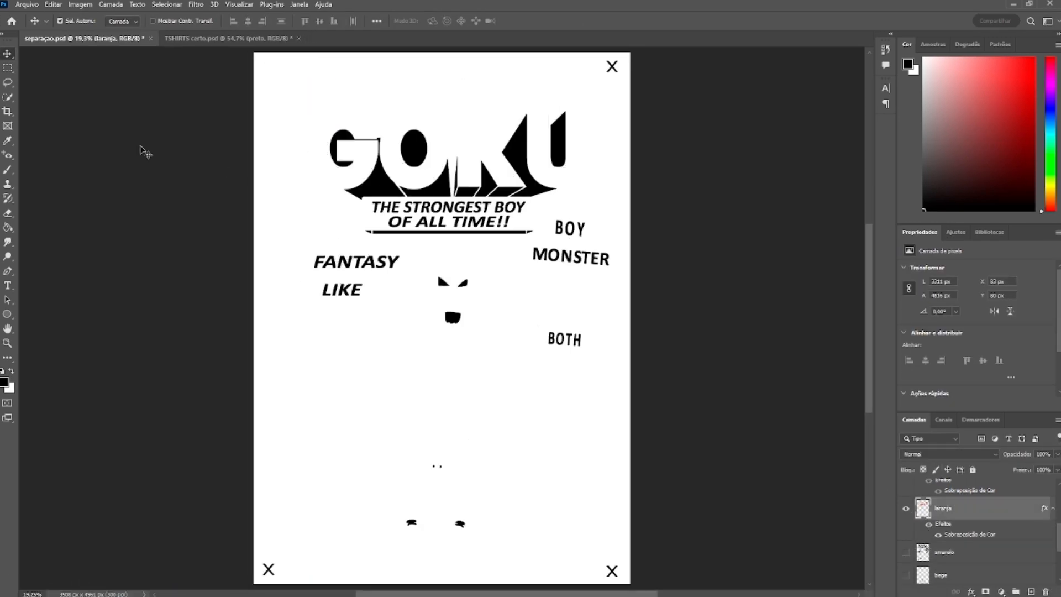
key("t")
left_click(284, 75)
left_click_drag(319, 77, 298, 71)
key("Return")
left_click_drag(951, 531, 951, 499)
left_click(954, 548, "shift")
key("ctrl+e")
Step: Show and select the marrom fraco layer, hiding the laranja layer
scroll(912, 505, "up", 1)
left_click(906, 490)
left_click(953, 496)
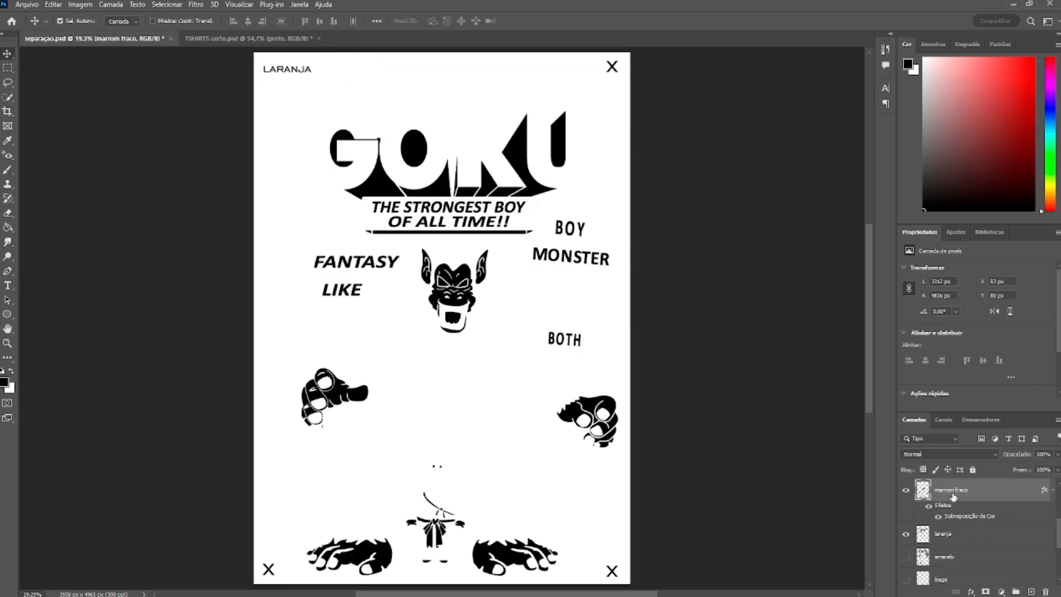
left_click(905, 533)
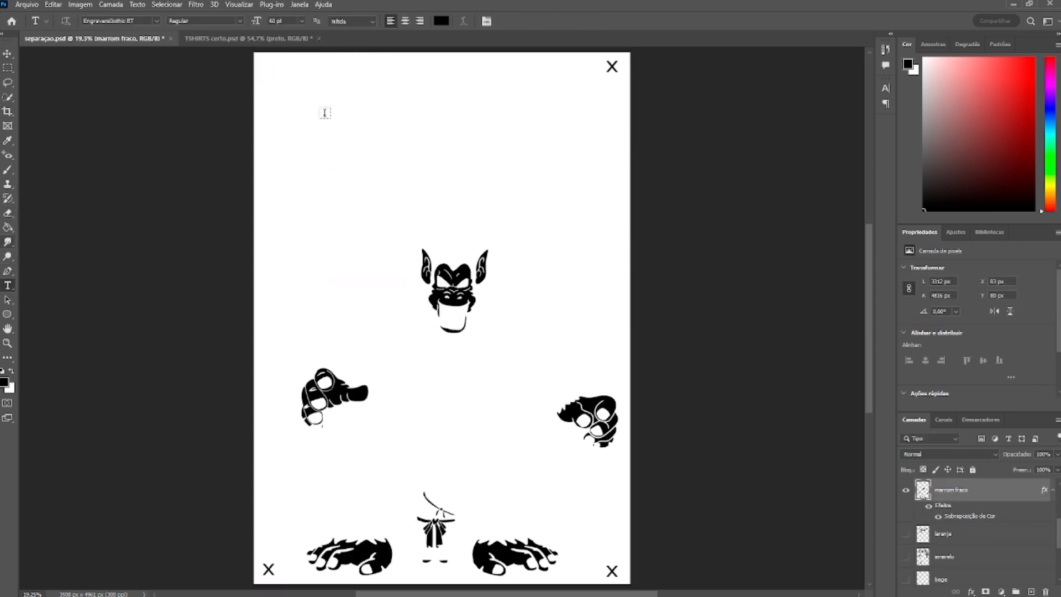
Step: Add a small MARROM FRACO label in the page's upper-left corner and merge it into the marrom fraco layer
left_click(289, 76)
type("marrom fraco")
left_click(7, 55)
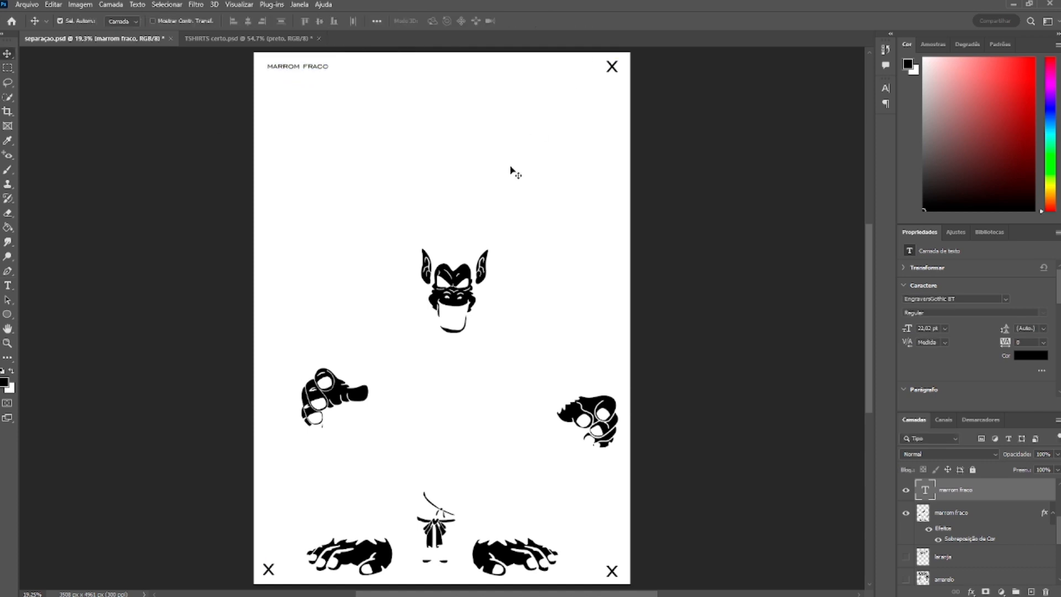
left_click(950, 513)
left_click(956, 534)
key("ctrl+t")
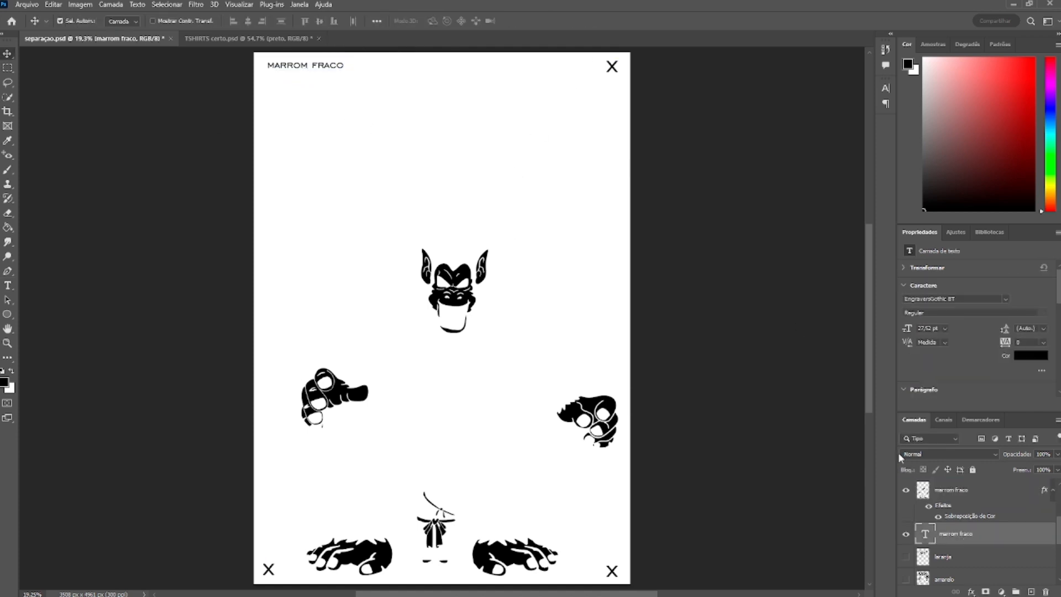
left_click(951, 491, "shift")
key("ctrl+e")
Step: Show and select the marrom forte layer, hiding the marrom fraco layer
scroll(939, 504, "up", 1)
left_click(958, 495)
left_click(905, 491)
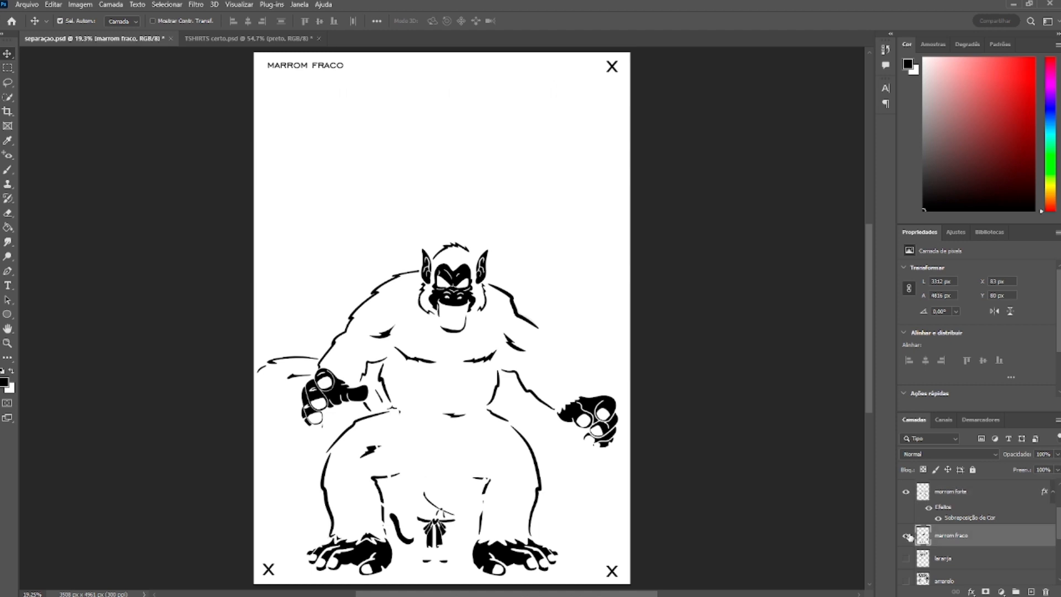
left_click(906, 535)
Step: Add a small MORROM FORTE label in the page's upper-left corner and merge it into the marrom forte layer
left_click(8, 285)
left_click(291, 78)
type("morrom forte")
left_click(8, 53)
key("ctrl+t")
left_click_drag(460, 57, 378, 72)
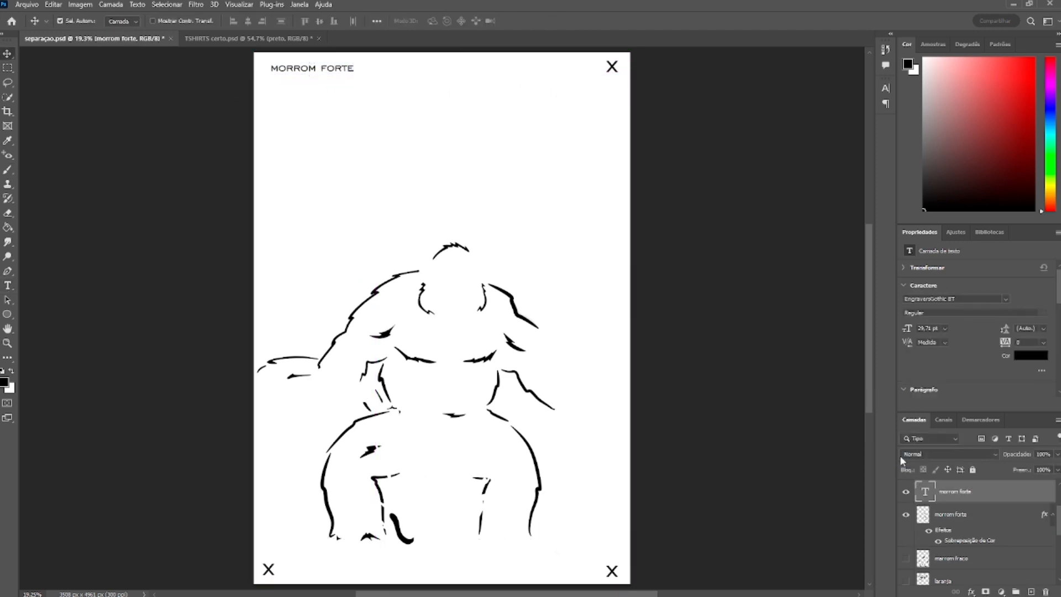
left_click(953, 511)
left_click(952, 499, "ctrl")
key("ctrl+e")
Step: Show the marrom layer in place of marrom forte and briefly compare it with the preto layer
left_click(905, 493)
scroll(906, 493, "up", 1)
left_click(906, 493)
left_click(943, 496)
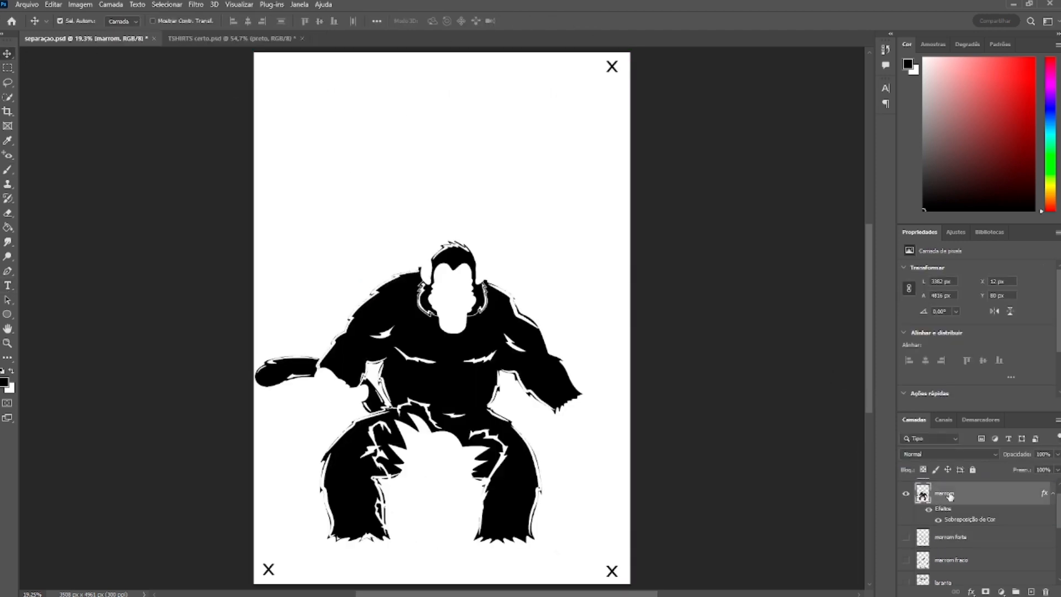
scroll(921, 532, "up", 1)
left_click(905, 513)
left_click(906, 491)
left_click(906, 514)
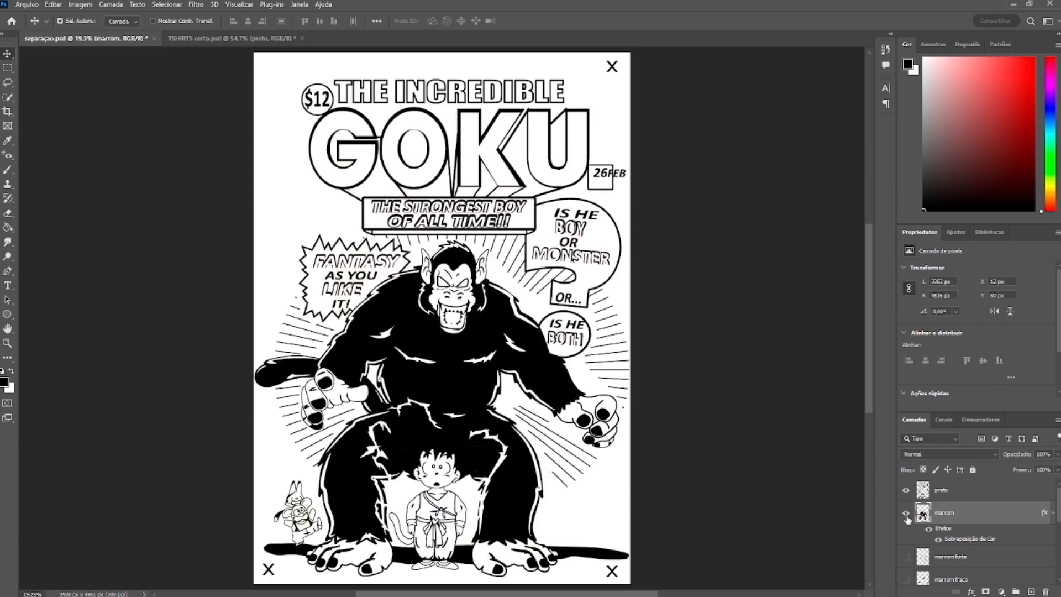
left_click(906, 491)
key("t")
left_click_drag(281, 71, 291, 81)
left_click(950, 538)
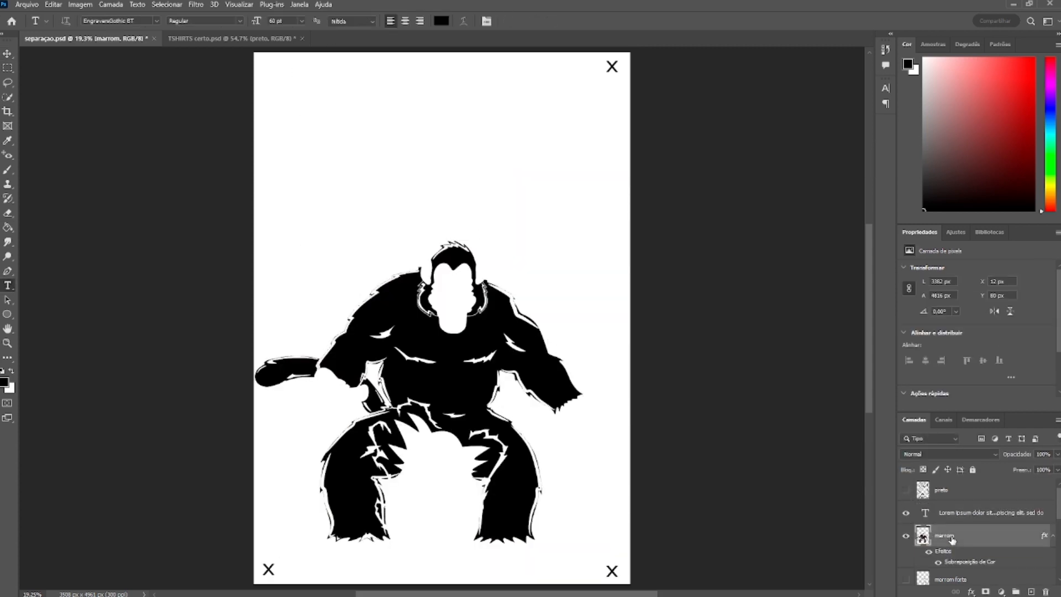
left_click(950, 518)
key("Delete")
Step: Add a small MARROM label in the page's upper-left corner and merge it into the marrom layer
left_click(280, 74)
type("marrom")
left_click(8, 54)
key("ctrl+t")
left_click_drag(368, 56, 333, 65)
left_click_drag(318, 74, 315, 74)
key("Return")
left_click(968, 542, "ctrl")
key("ctrl+e")
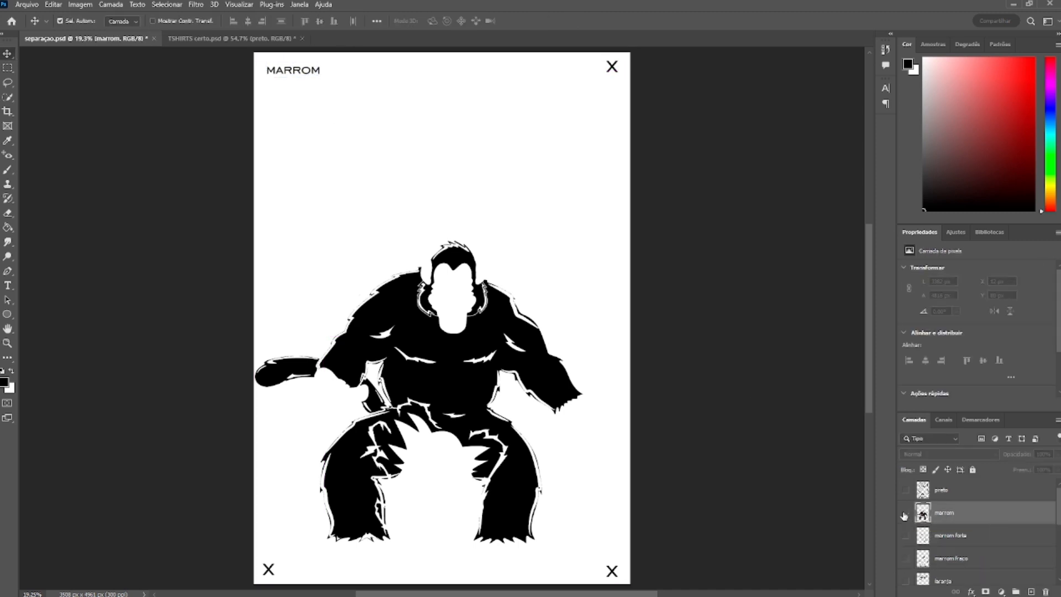
Step: Show preto instead of the marrom layer and merge a small PRETO label into it in the page's upper-left corner
left_click(906, 513)
left_click(907, 491)
key("t")
left_click(270, 80)
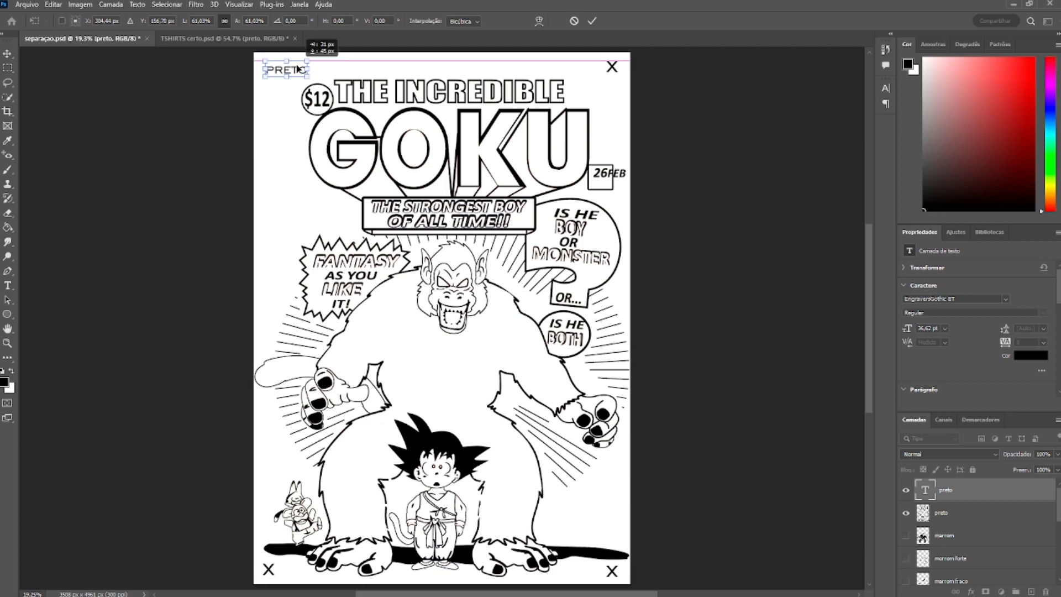
left_click(950, 510)
left_click(949, 493, "ctrl")
key("ctrl+e")
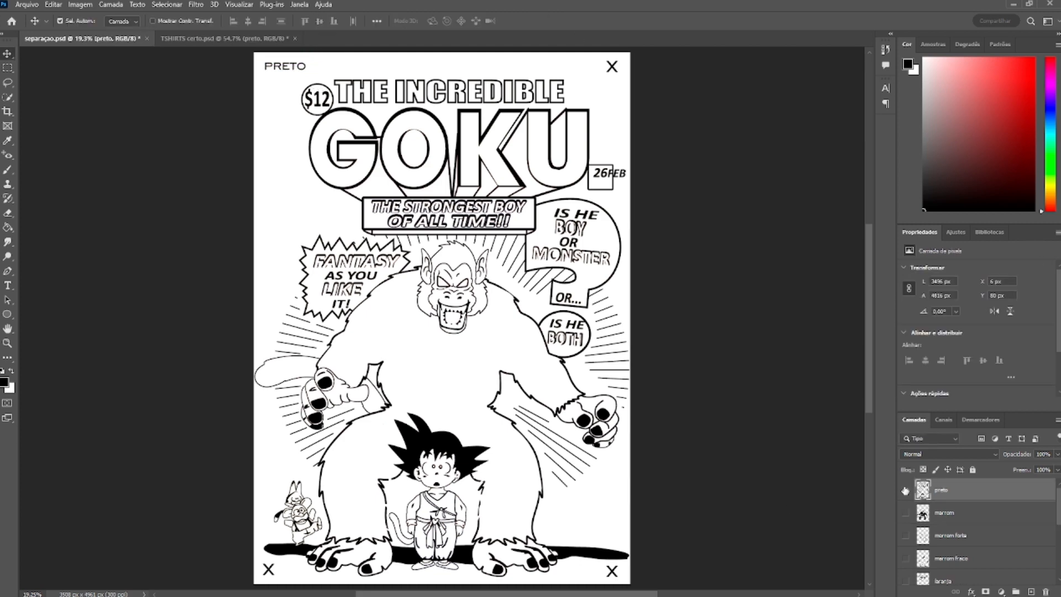
Step: Turn on all the labelled separation layers from azul up to preto, displaying them together over the white background
left_click(905, 490)
scroll(906, 503, "down", 5)
left_click(906, 514)
left_click(906, 492)
scroll(906, 493, "up", 6)
left_click(906, 491)
left_click(907, 492)
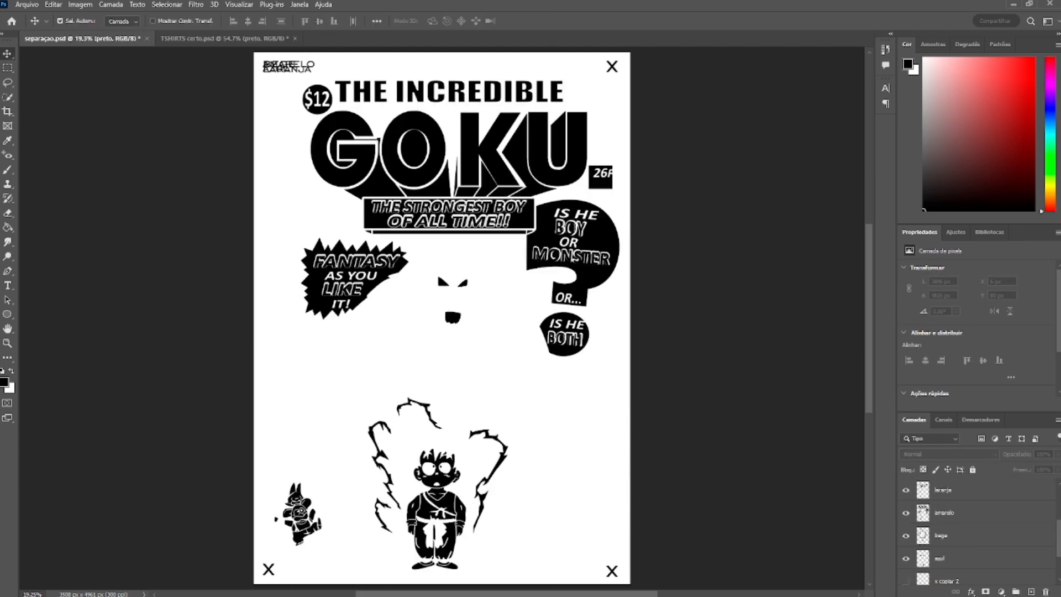
left_click(906, 492)
left_click(907, 492)
left_click(906, 491)
left_click(907, 491)
left_click(906, 491)
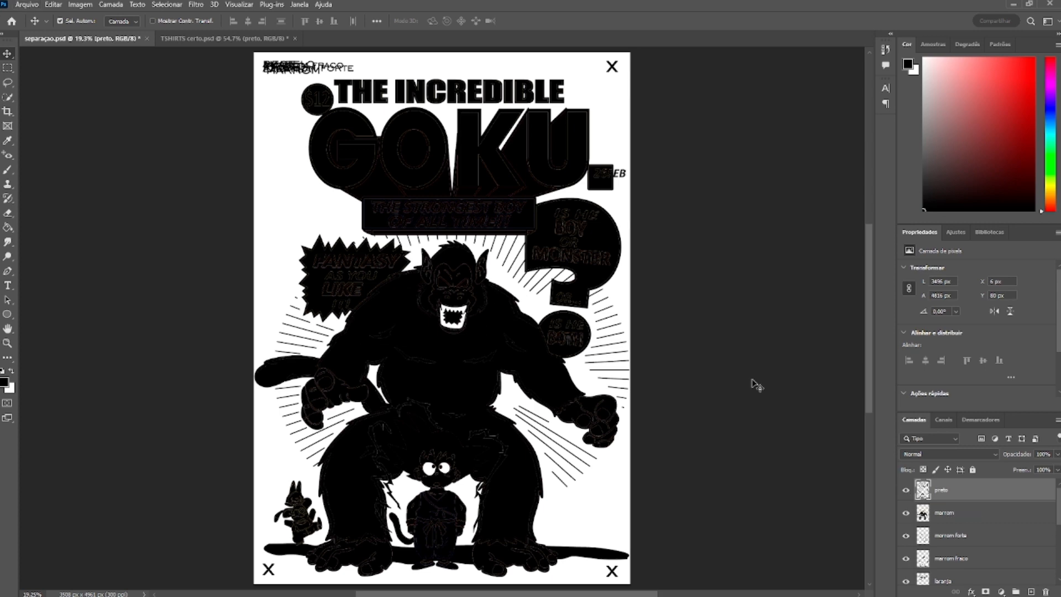